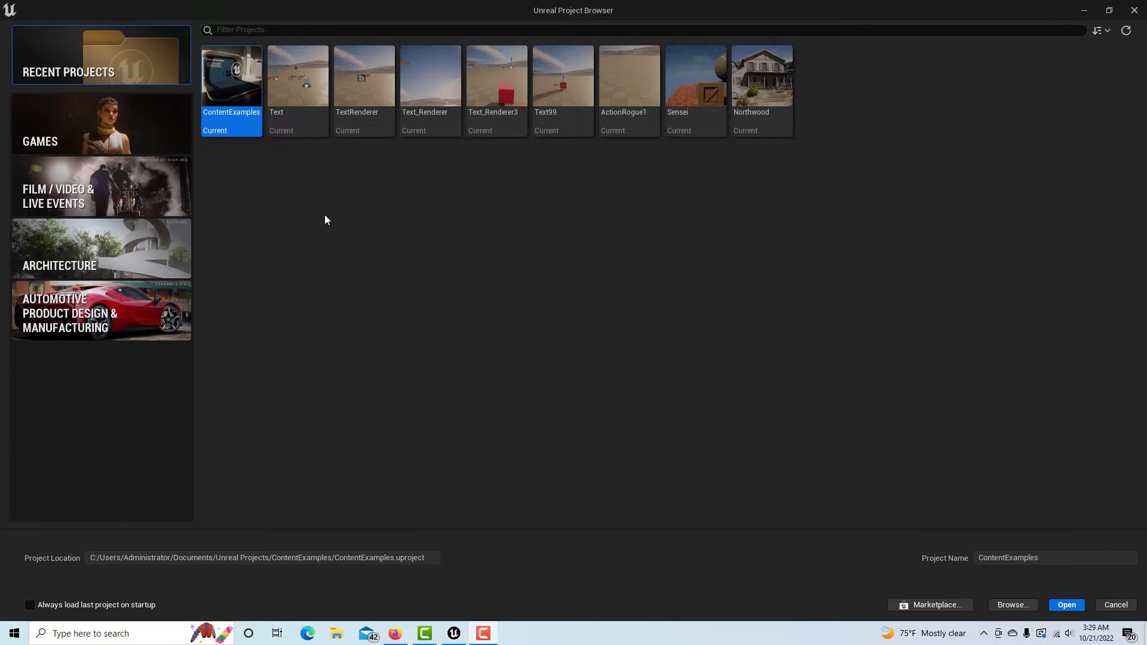
# Create a new project named Text_Render7 from the Blank template in the Games category.
pyautogui.click(97, 117)
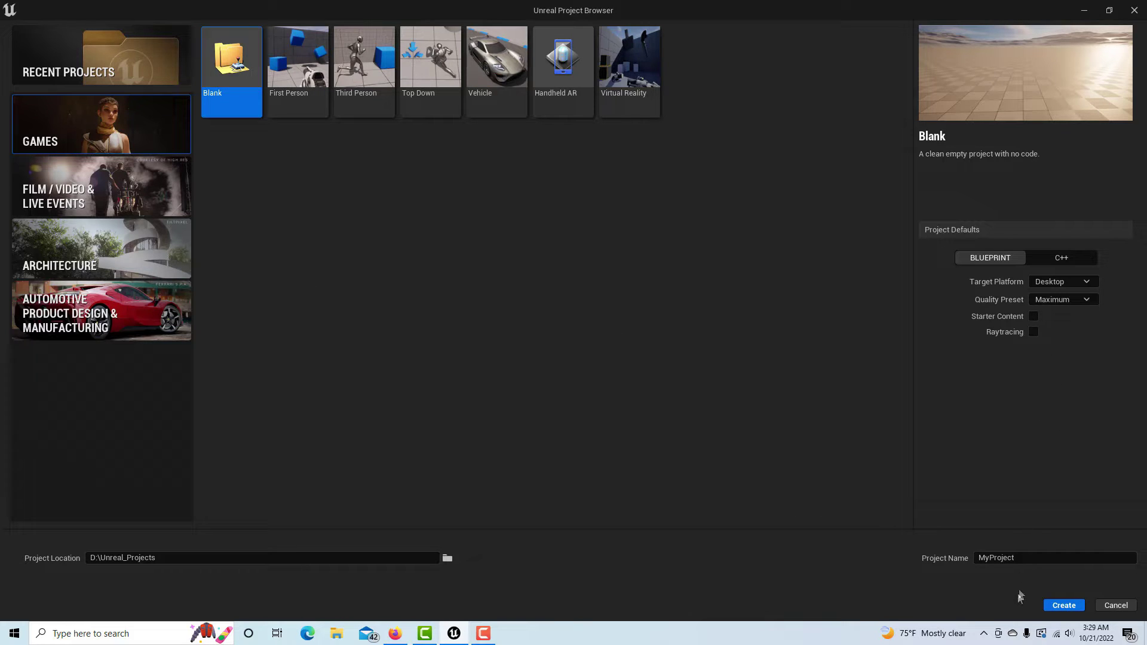
pyautogui.click(1030, 561)
pyautogui.write('Text_Render7')
pyautogui.click(1073, 605)
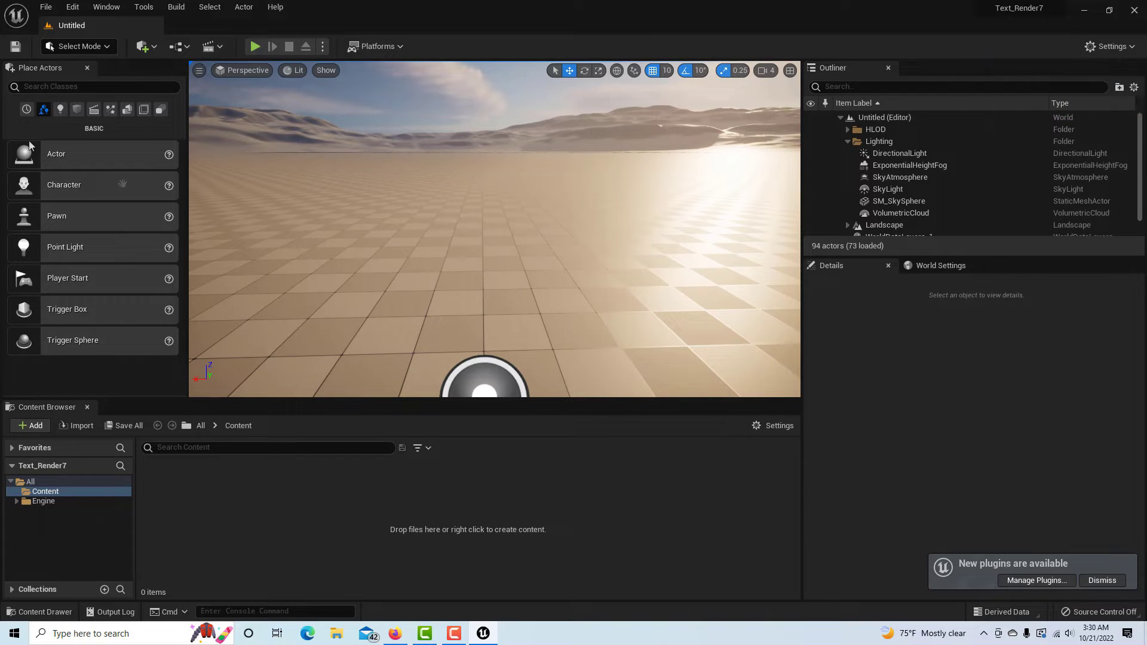
# Find the Player Start actor and place it on the floor at about X 20, Y 160.
pyautogui.click(73, 86)
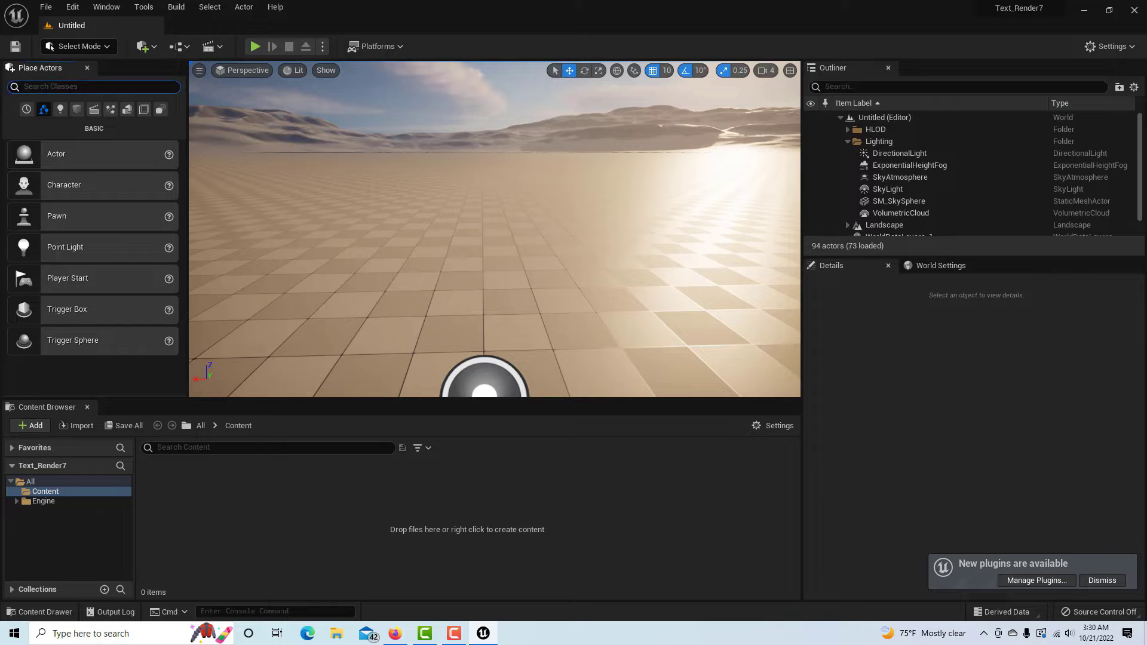
pyautogui.write('player')
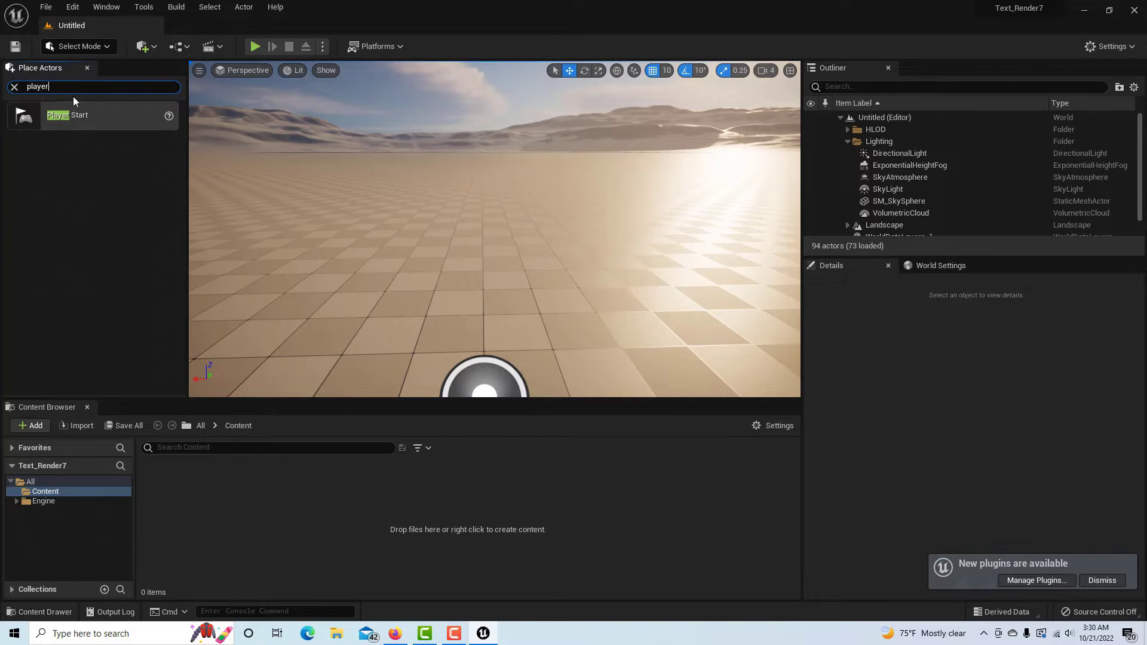
pyautogui.moveTo(68, 117); pyautogui.dragTo(482, 344)
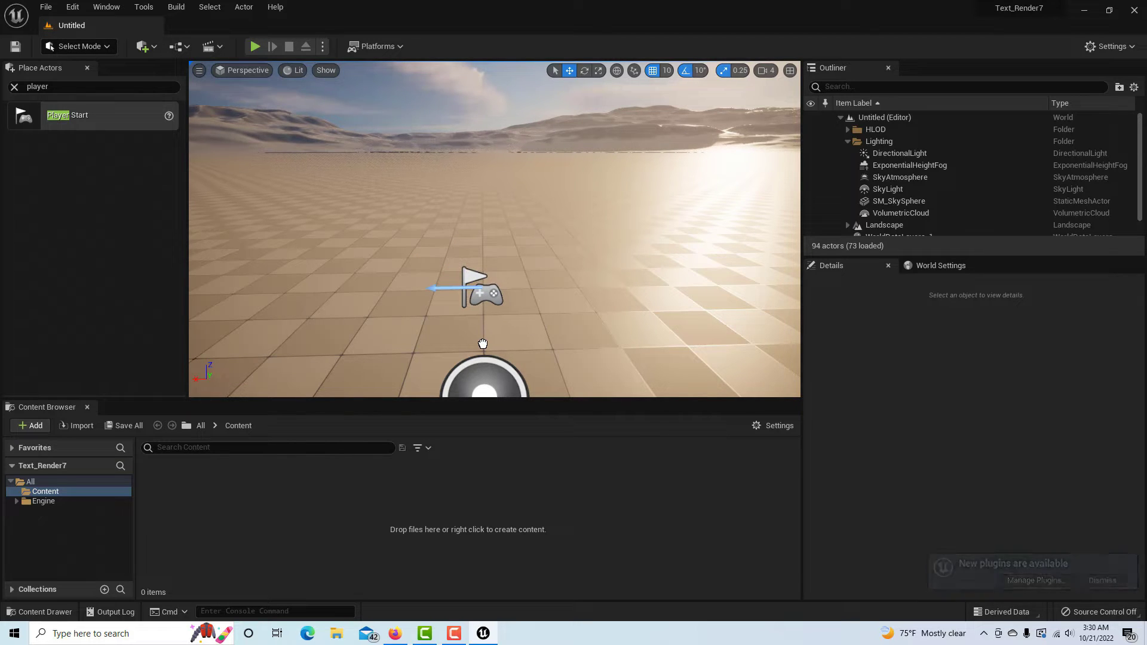
pyautogui.moveTo(483, 344); pyautogui.dragTo(474, 328)
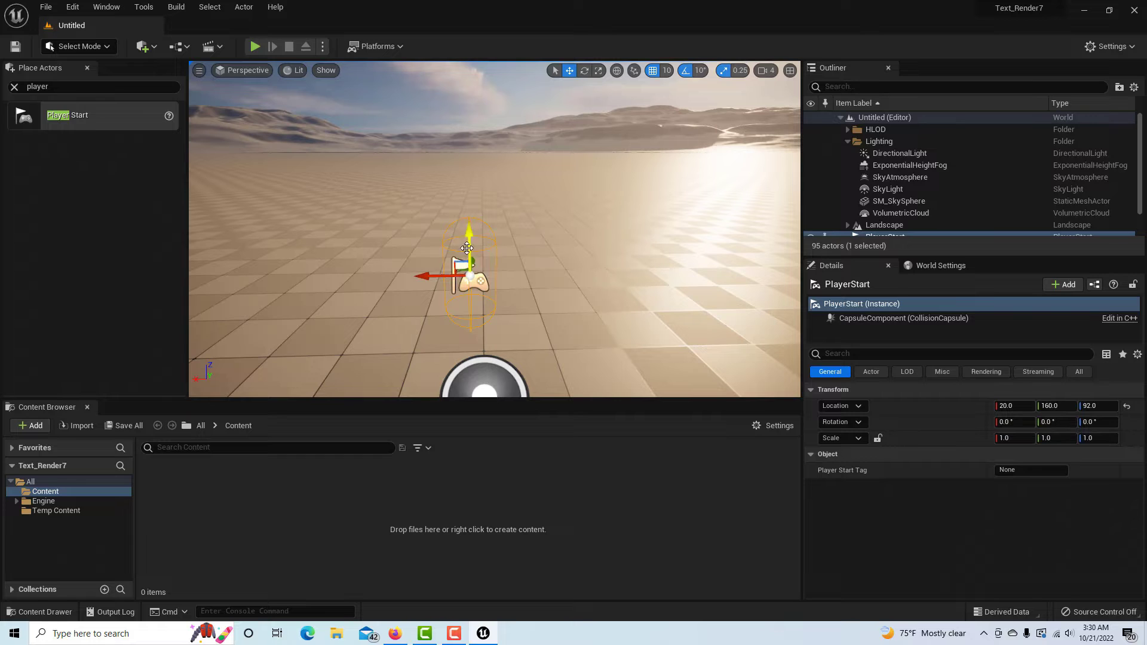
# Raise the Player Start to about Z 172 and set its Z rotation to 90°, clearing the actor search.
pyautogui.moveTo(474, 219); pyautogui.dragTo(475, 208)
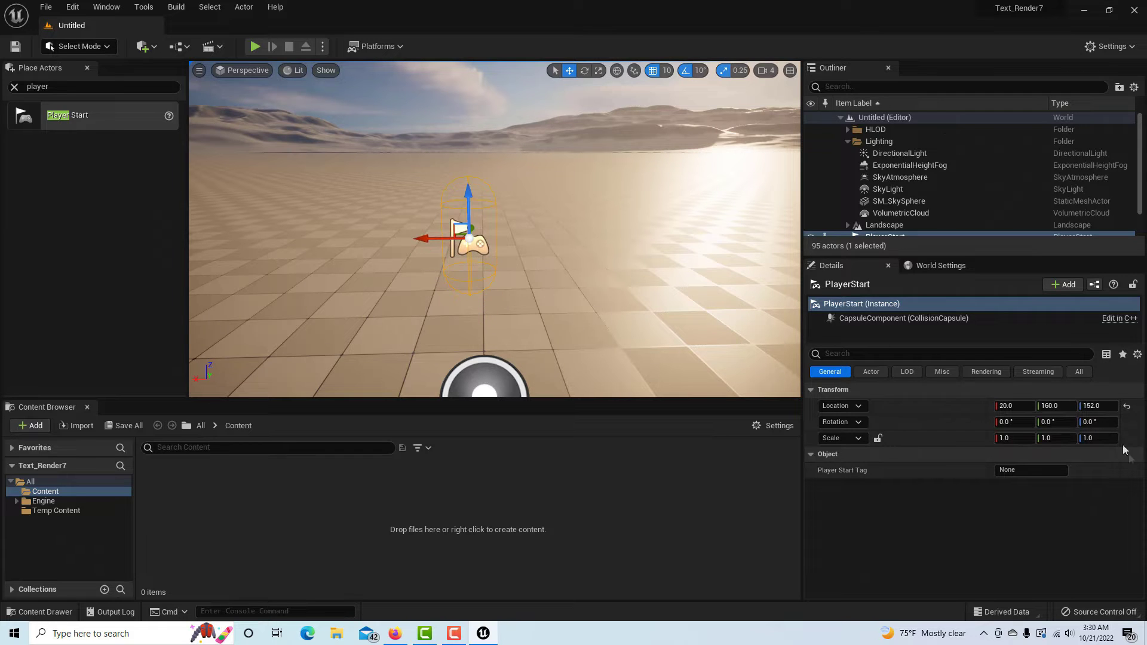
pyautogui.click(1095, 421)
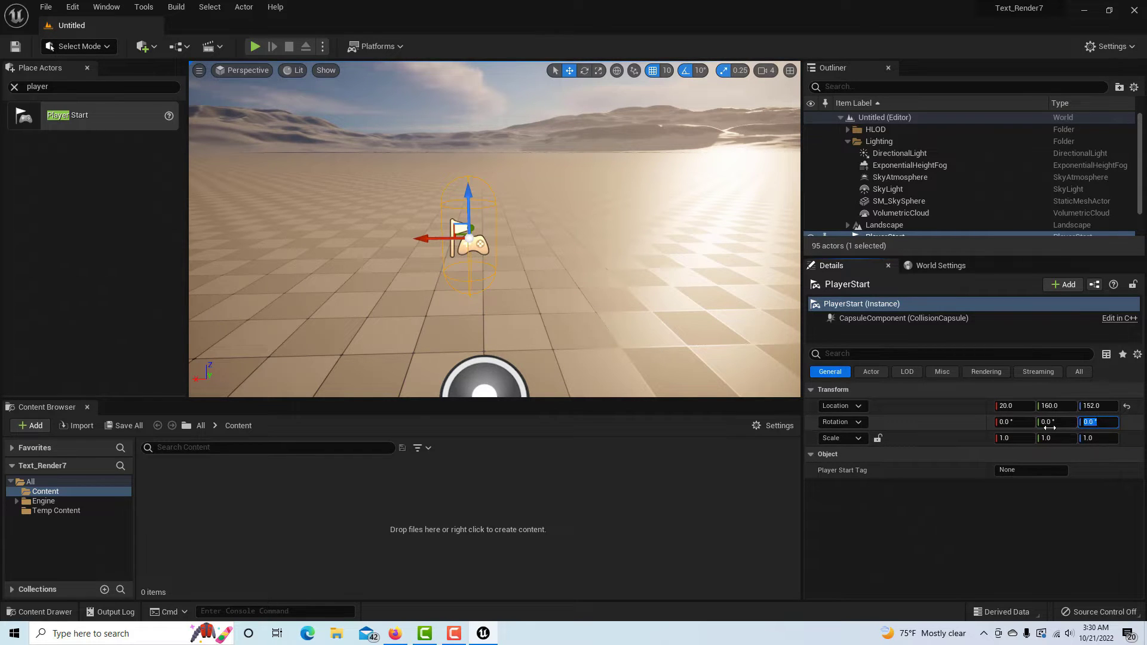
pyautogui.write('90')
pyautogui.press('Return')
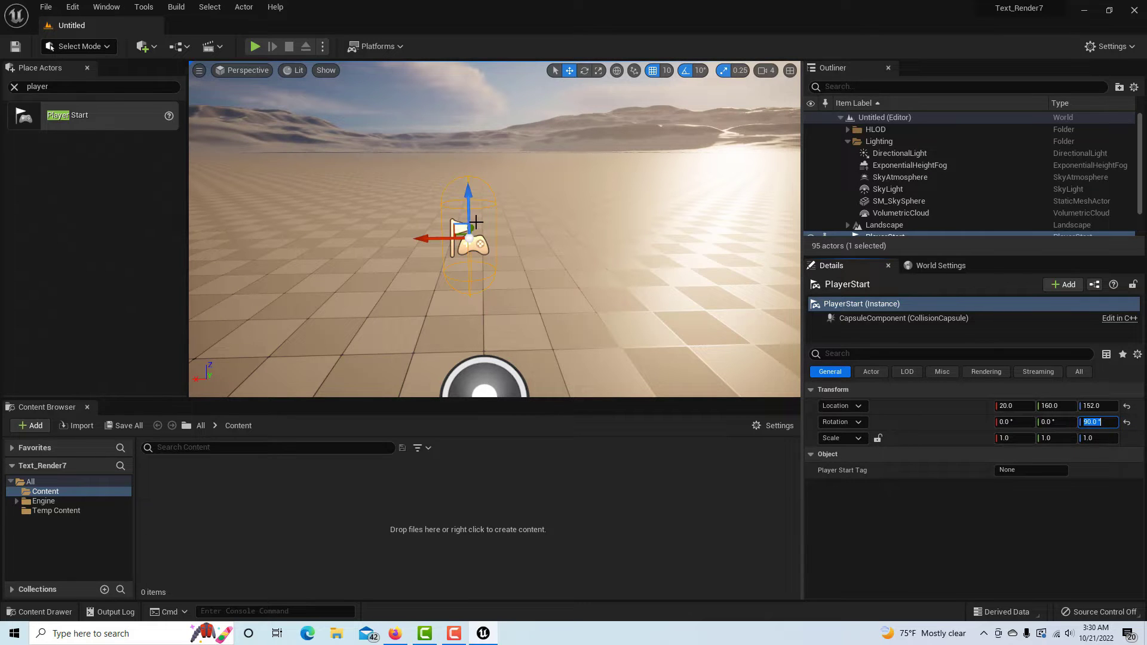
pyautogui.moveTo(469, 216); pyautogui.dragTo(469, 200)
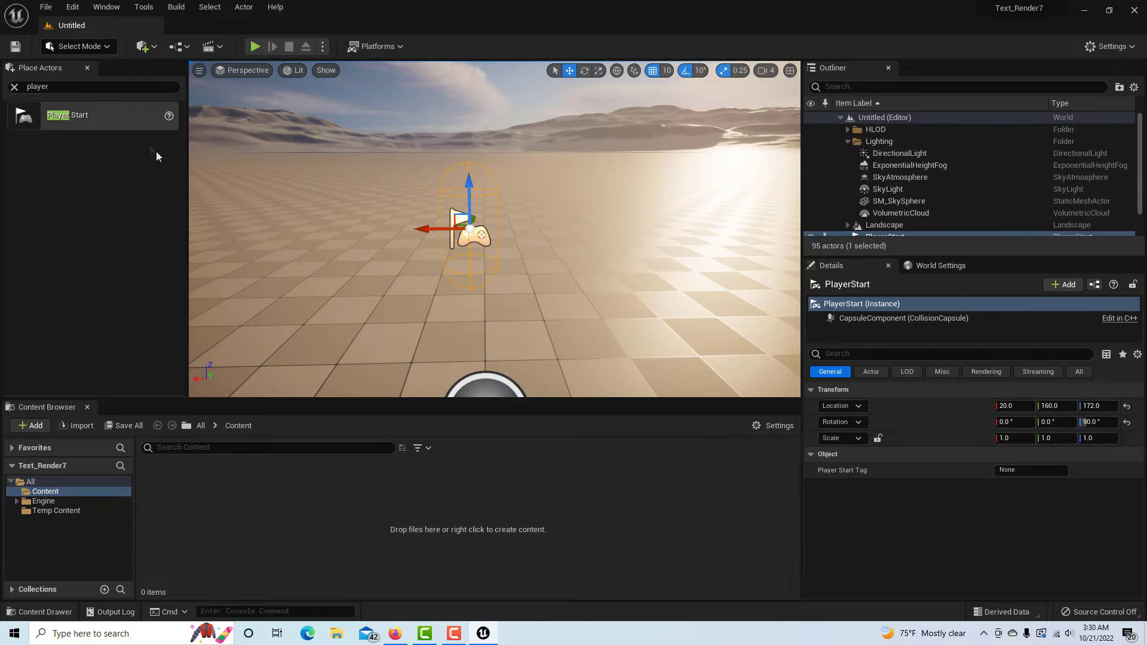
pyautogui.click(14, 86)
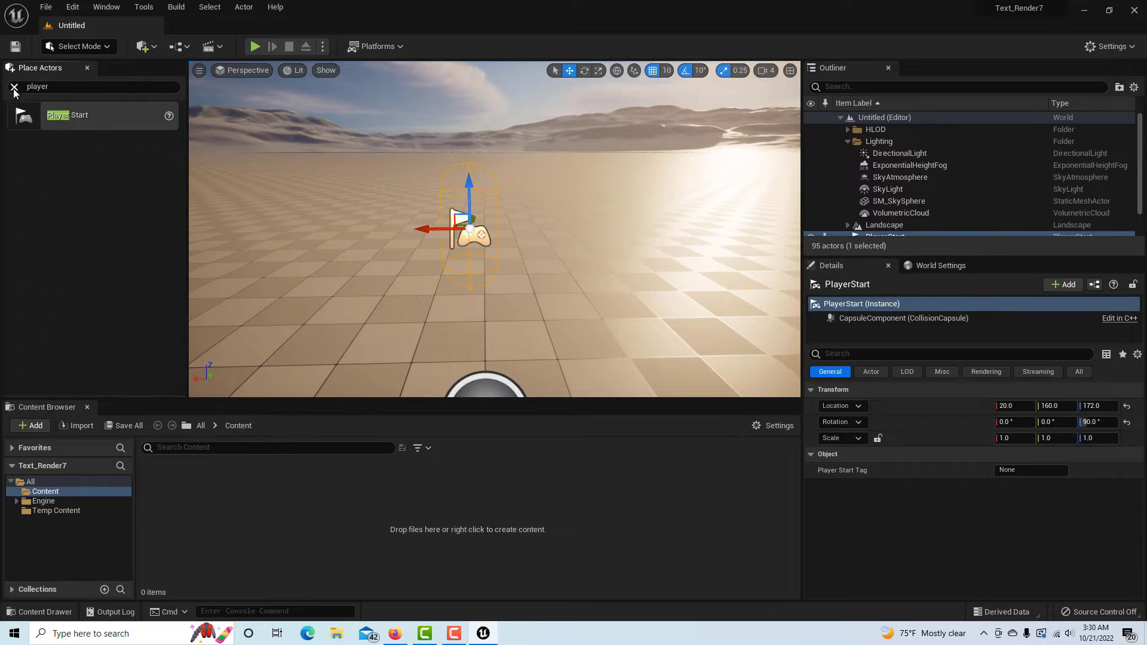
# Add a Cube shape to the level near the Player Start.
pyautogui.click(148, 52)
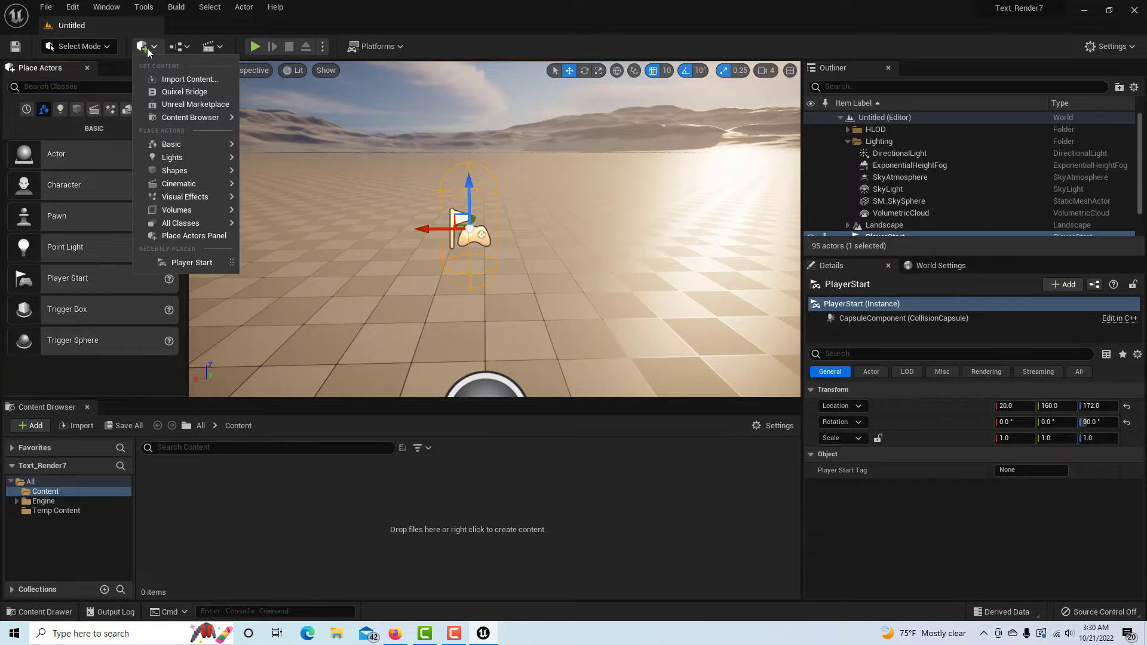
pyautogui.moveTo(180, 171)
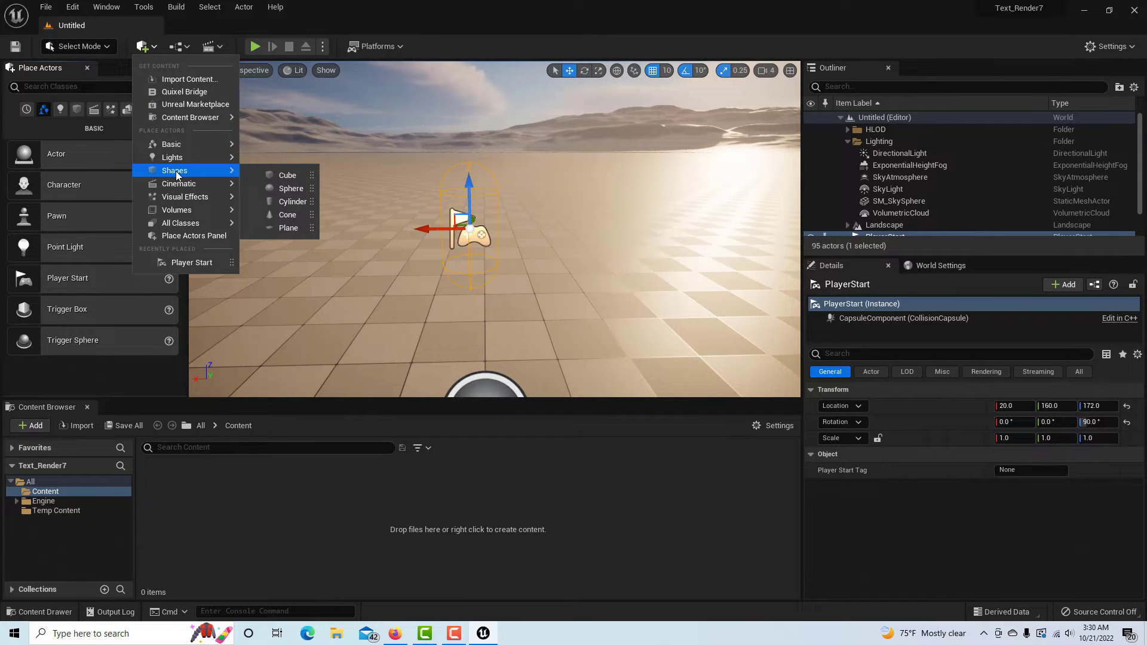
pyautogui.click(307, 176)
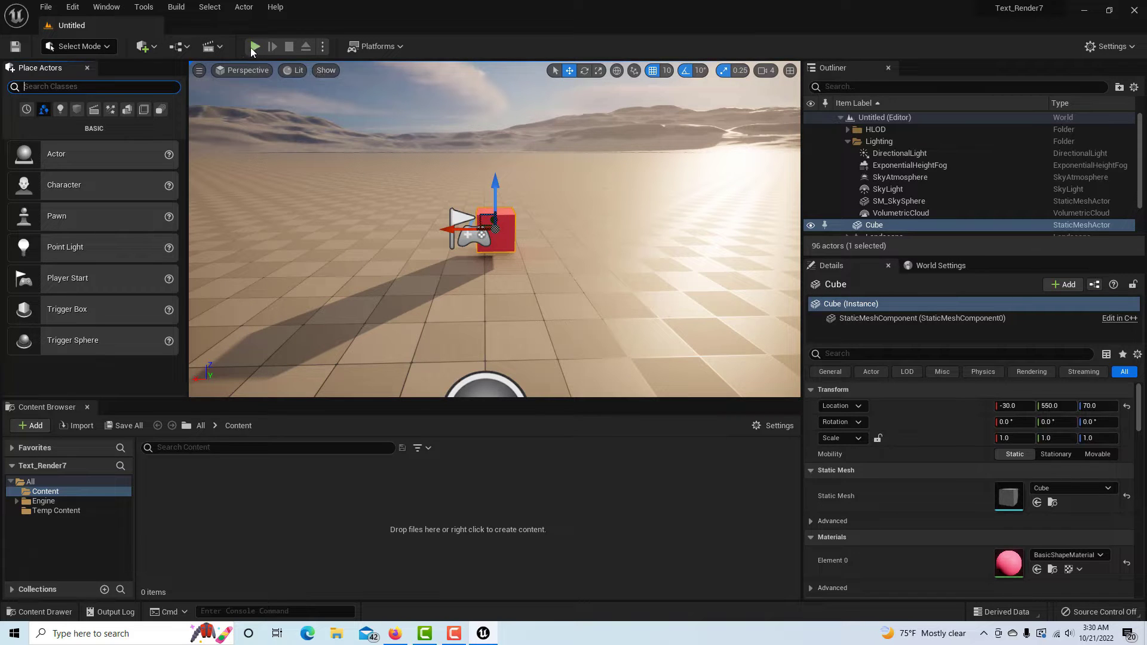
# Play the level briefly to check the cube's framing, and move the cube to about X 30, Y 612.
pyautogui.click(254, 47)
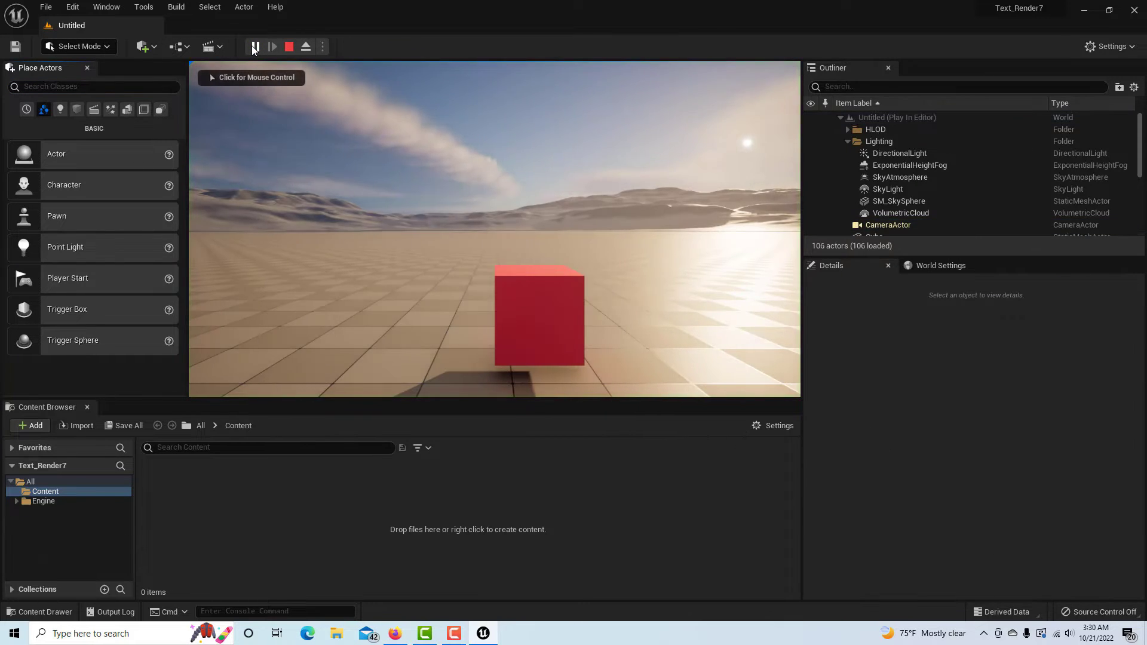
pyautogui.click(290, 47)
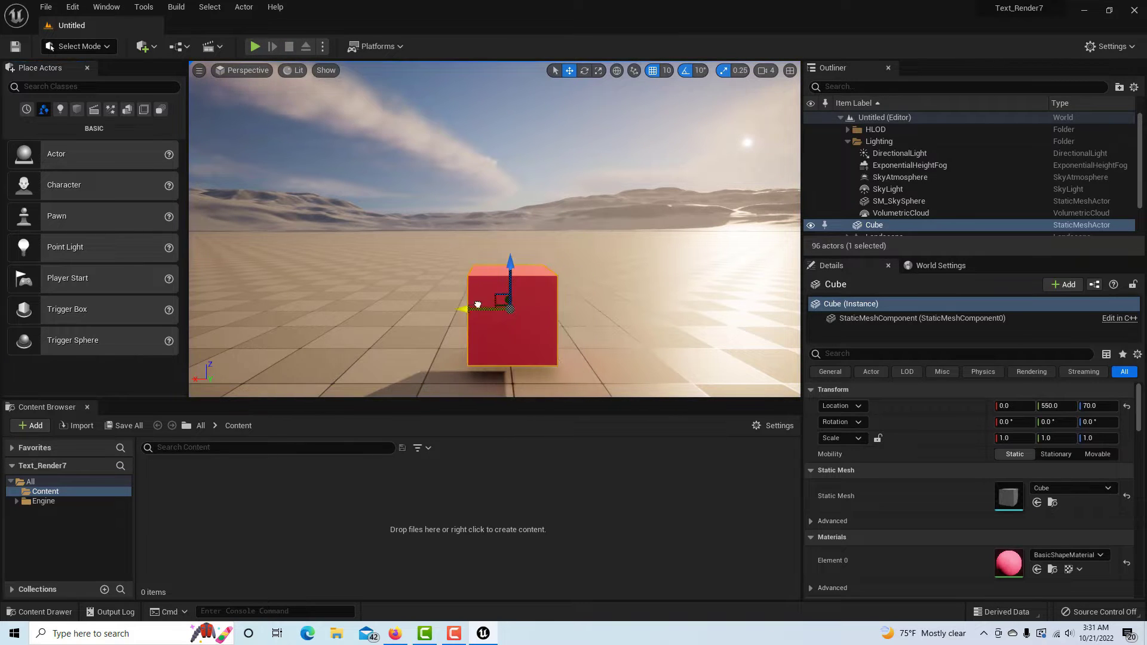
pyautogui.moveTo(477, 306); pyautogui.dragTo(452, 305)
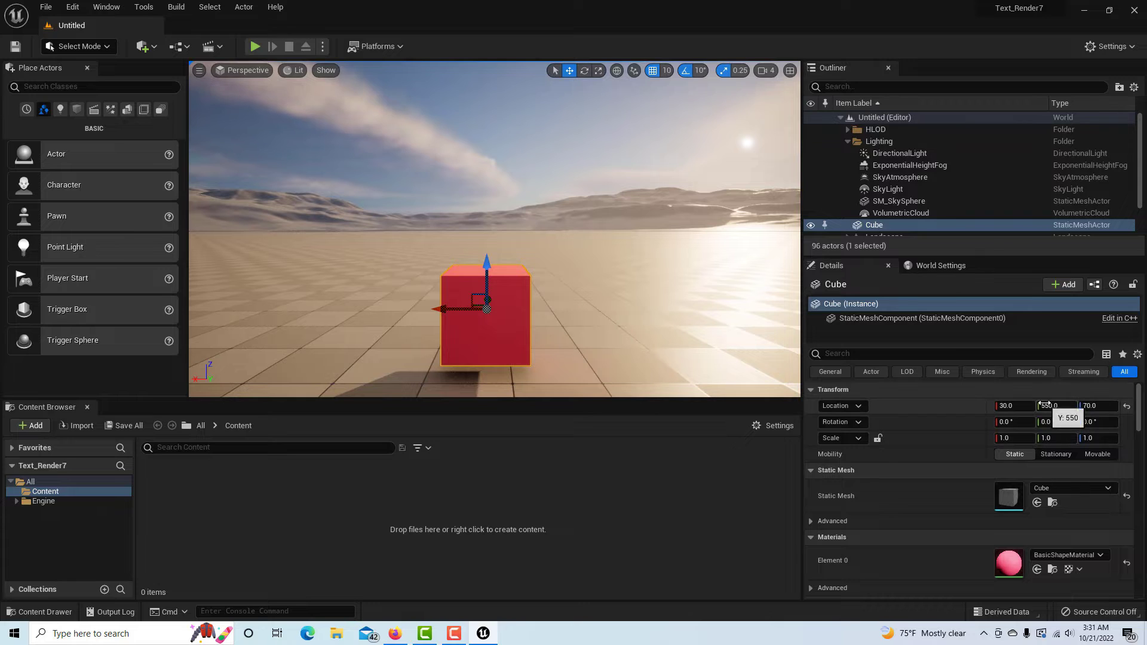
pyautogui.moveTo(1040, 406); pyautogui.dragTo(1077, 406)
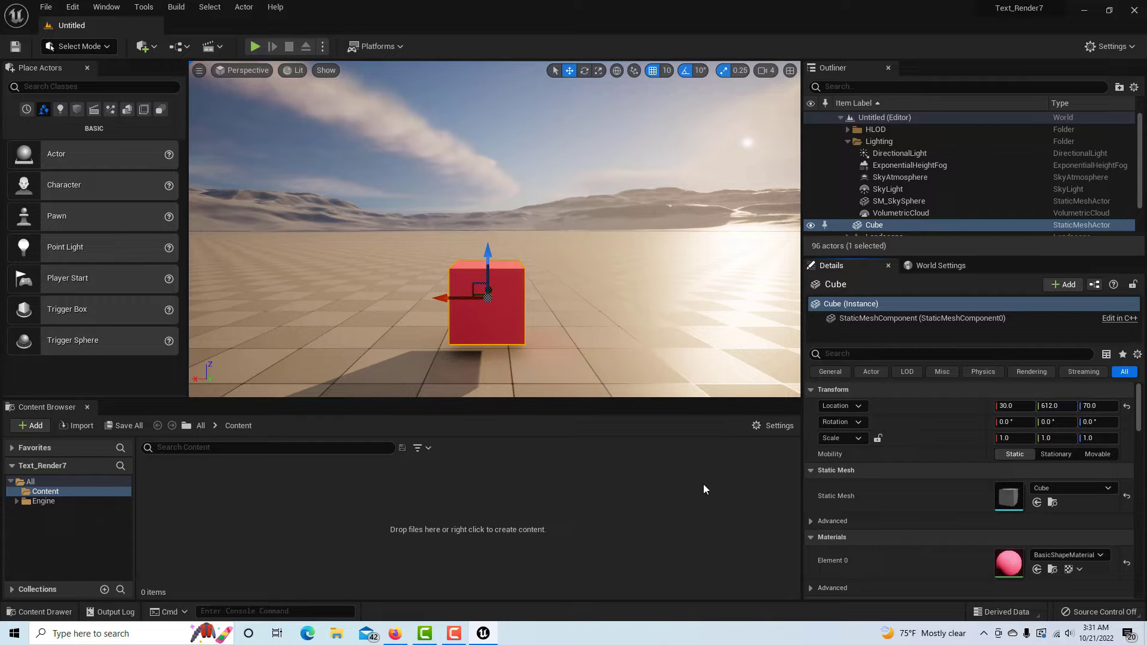
# Create a Blueprint class in the Content folder with TextRenderActor as its parent and name it Text_Renderer.
pyautogui.rightClick(422, 497)
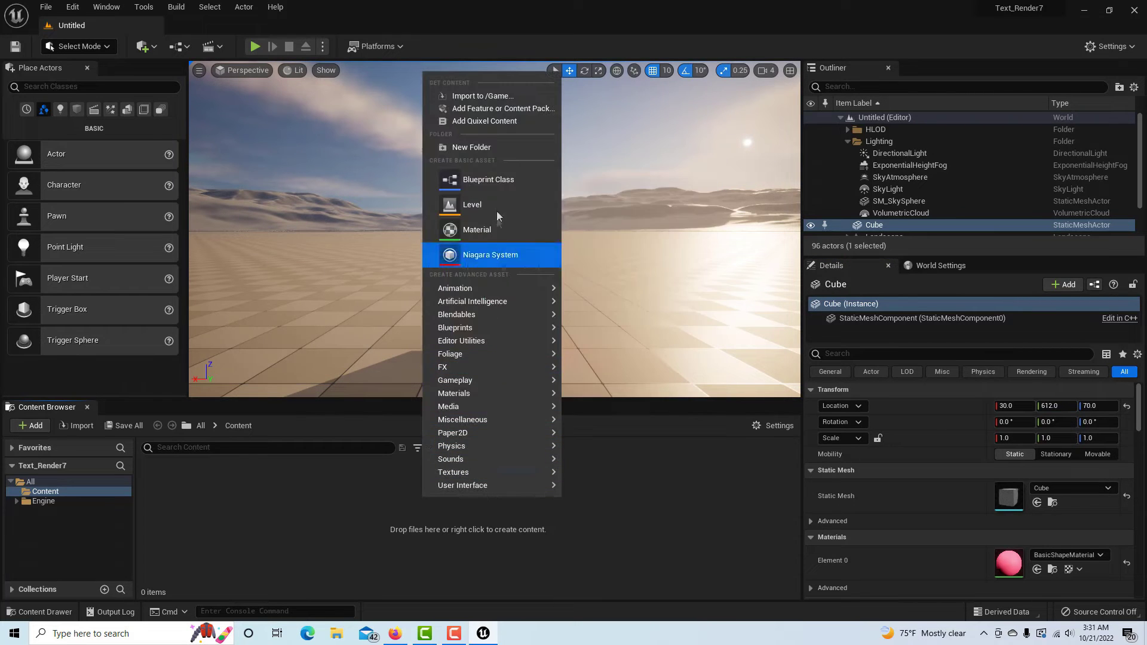
pyautogui.click(501, 179)
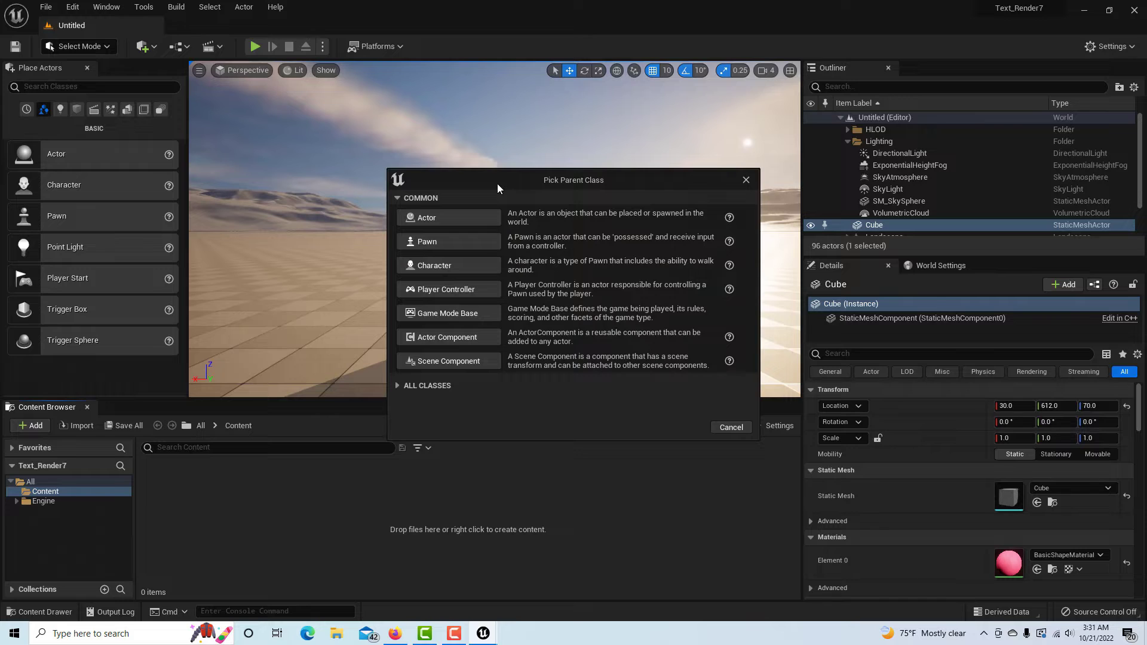
pyautogui.click(425, 385)
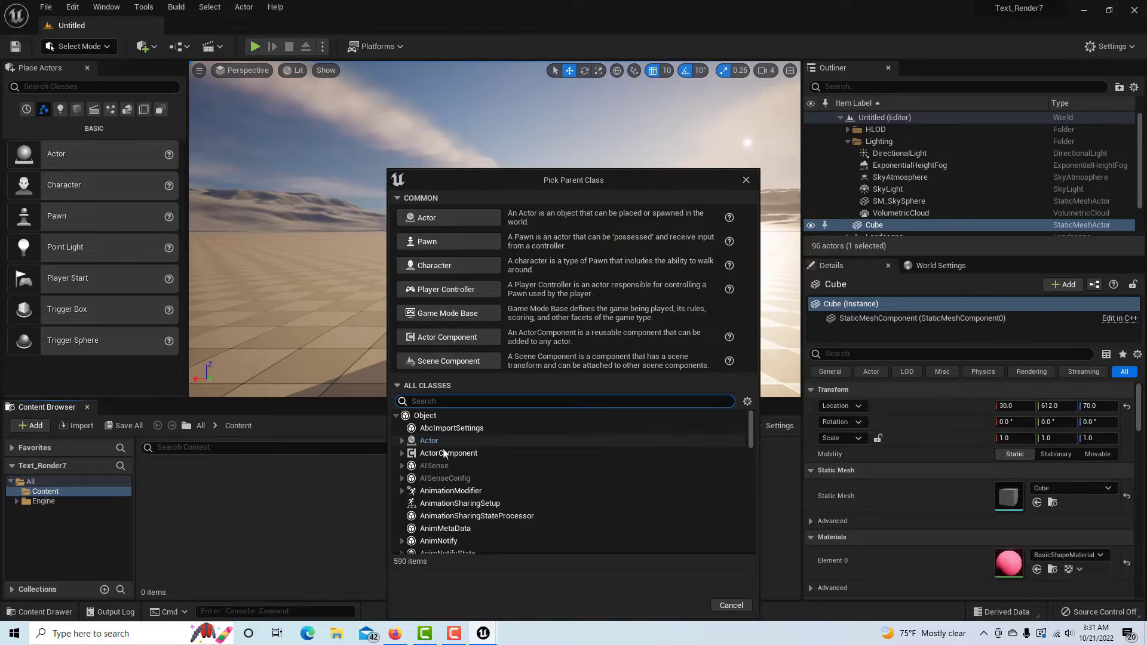
pyautogui.write('textre')
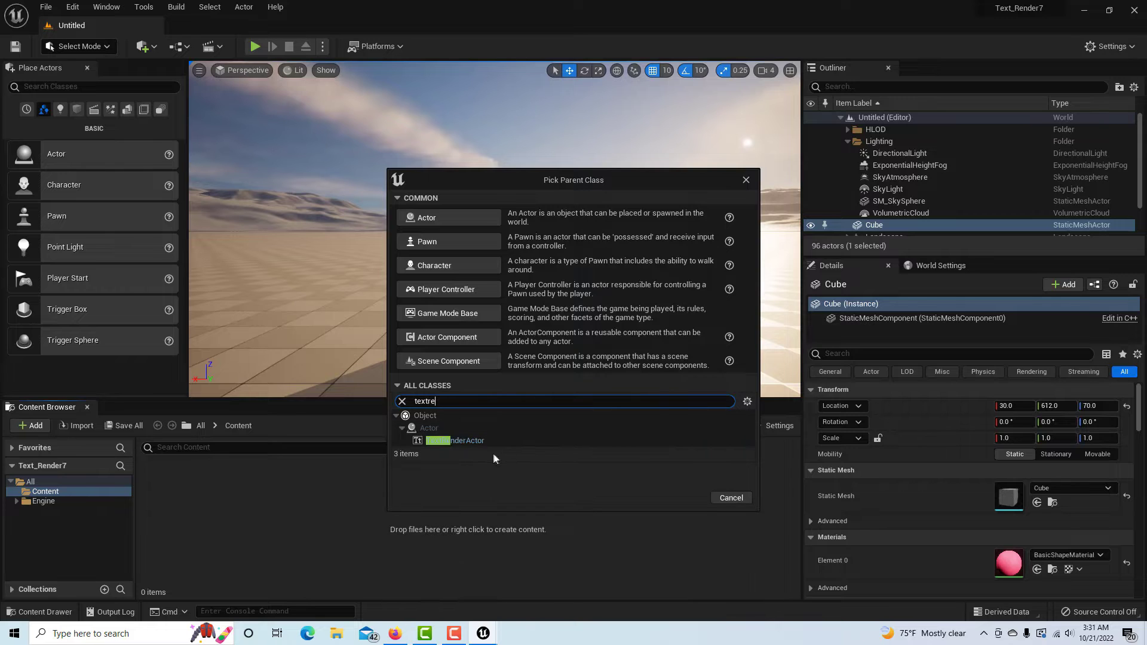
pyautogui.click(477, 442)
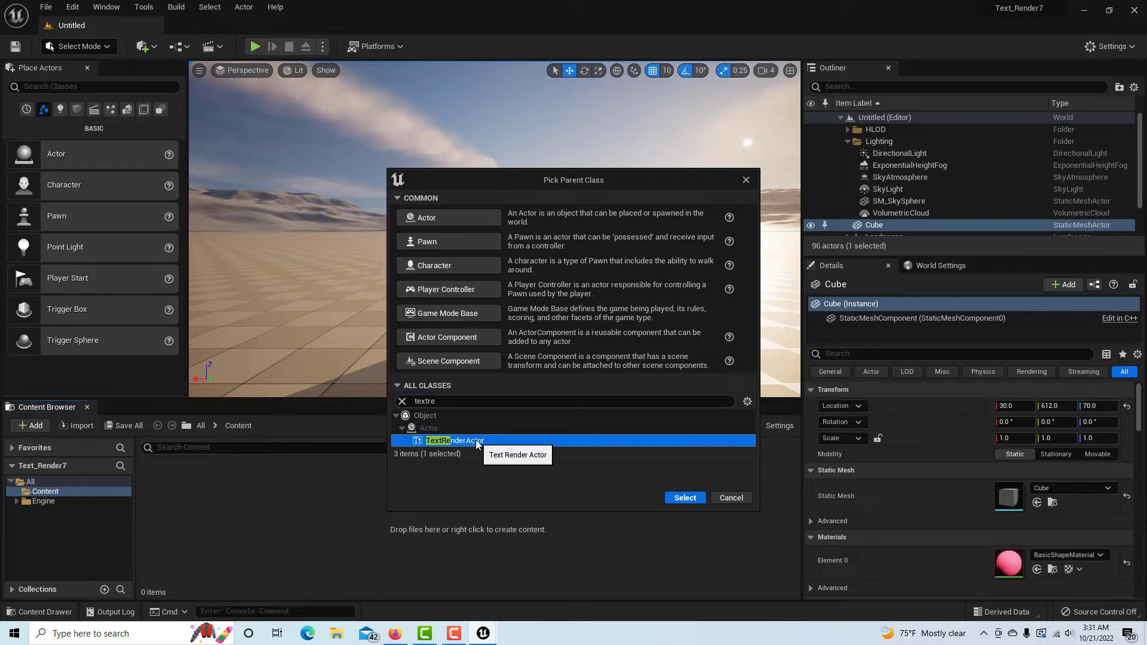
pyautogui.click(686, 499)
pyautogui.write('Te')
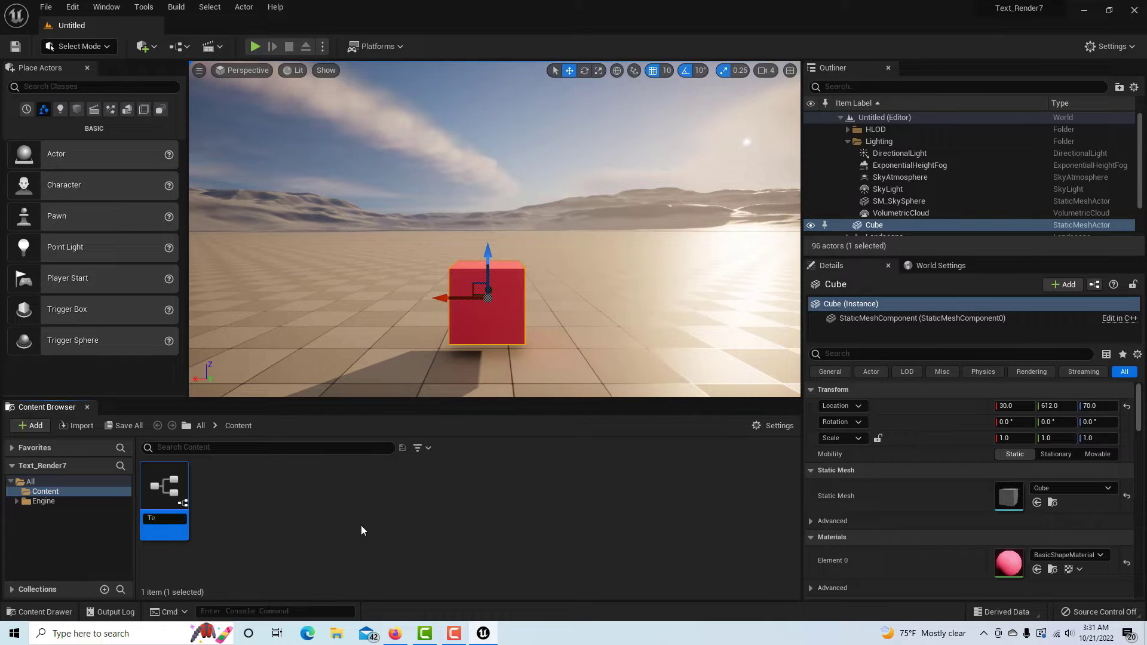
pyautogui.write('xt_Renderer')
pyautogui.press('Return')
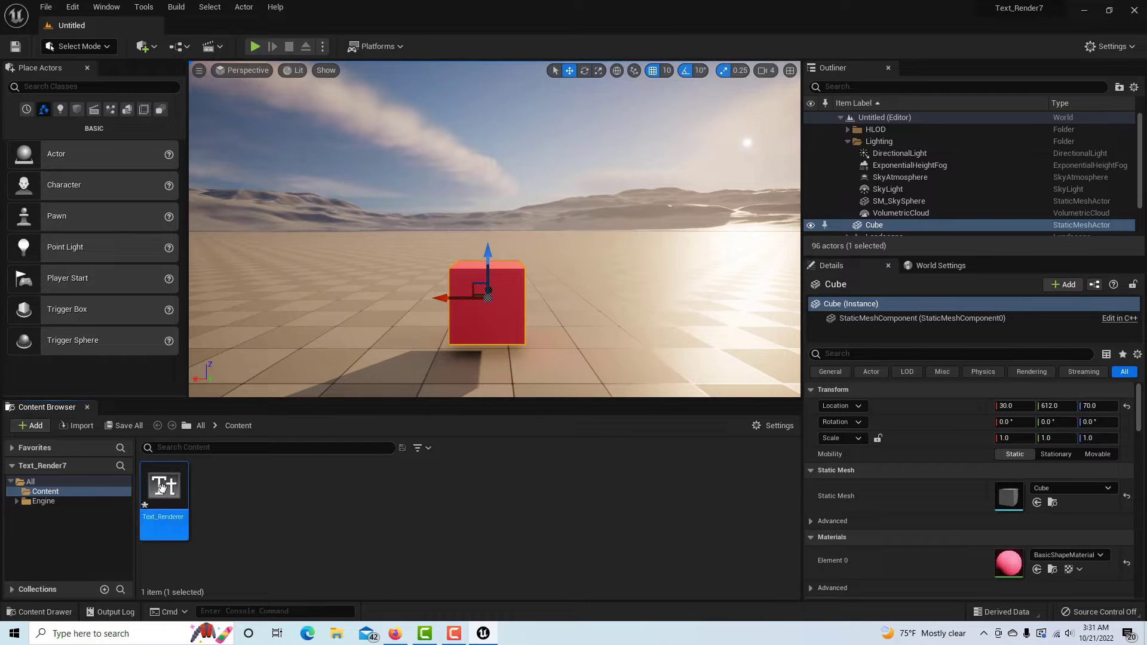
# Open the Text_Renderer Blueprint without its floating viewport and dock its editor next to the level in the main window.
pyautogui.doubleClick(165, 493)
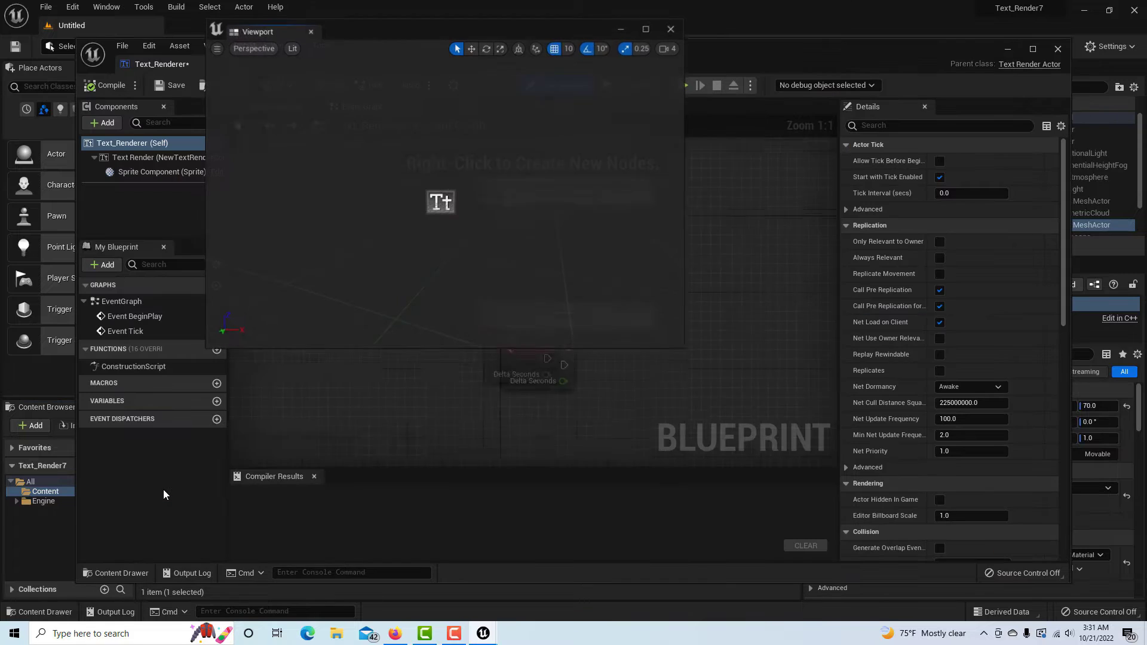
pyautogui.click(310, 31)
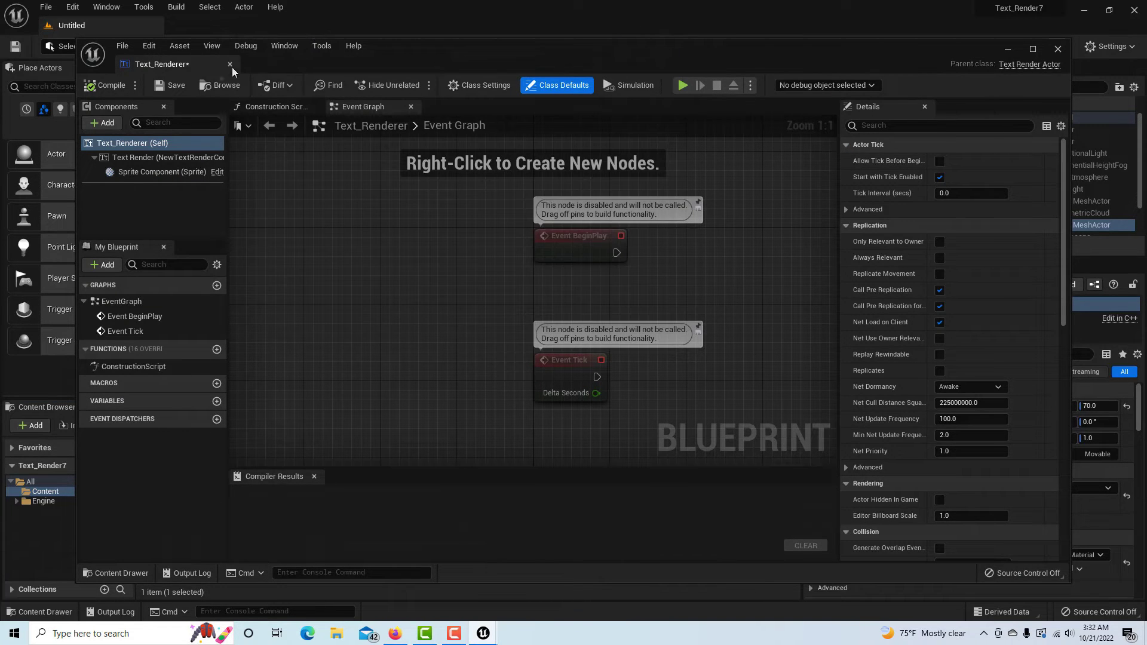
pyautogui.moveTo(221, 48); pyautogui.dragTo(235, 30)
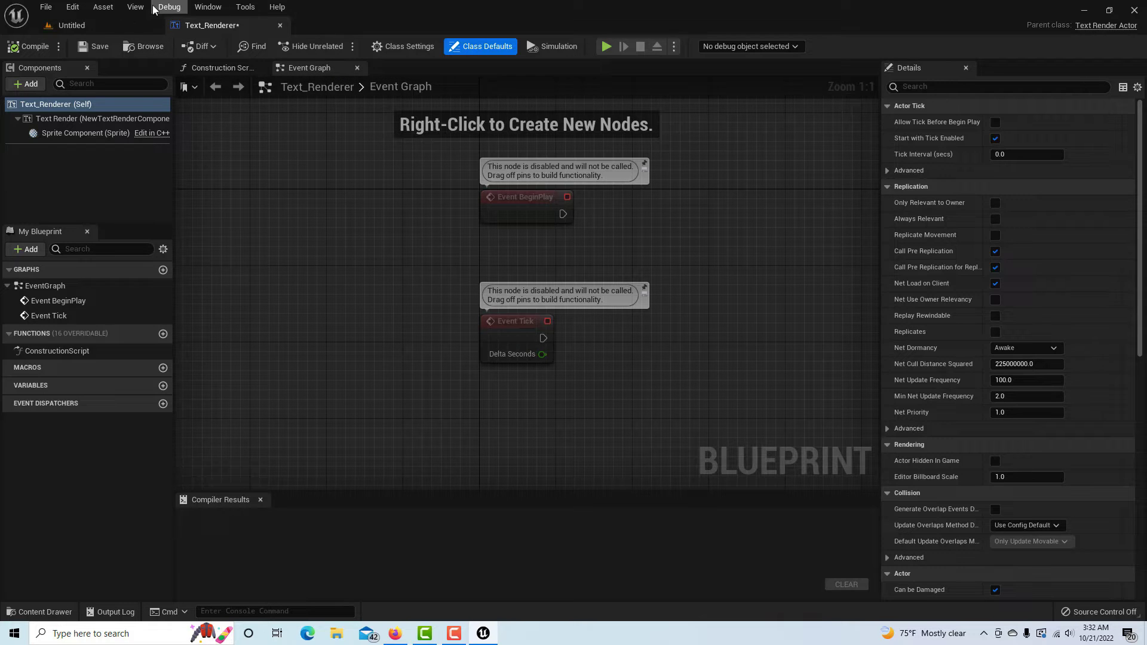
# Reopen the Blueprint's Viewport and dock it in the same group as the Construction Script and Event Graph.
pyautogui.click(210, 7)
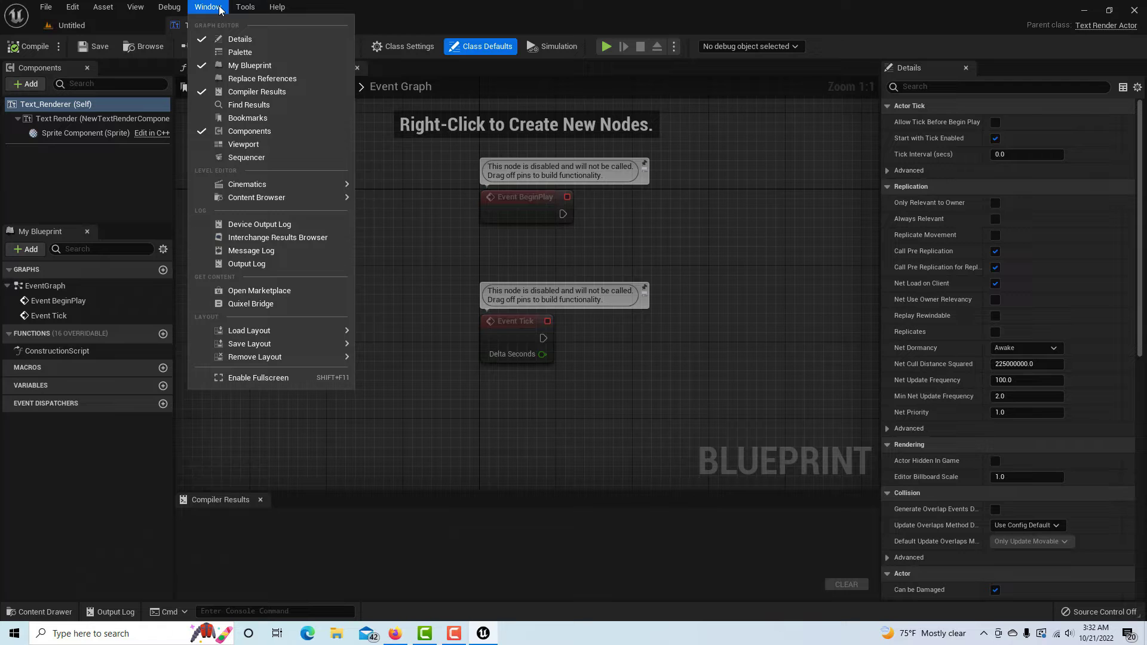
pyautogui.click(210, 145)
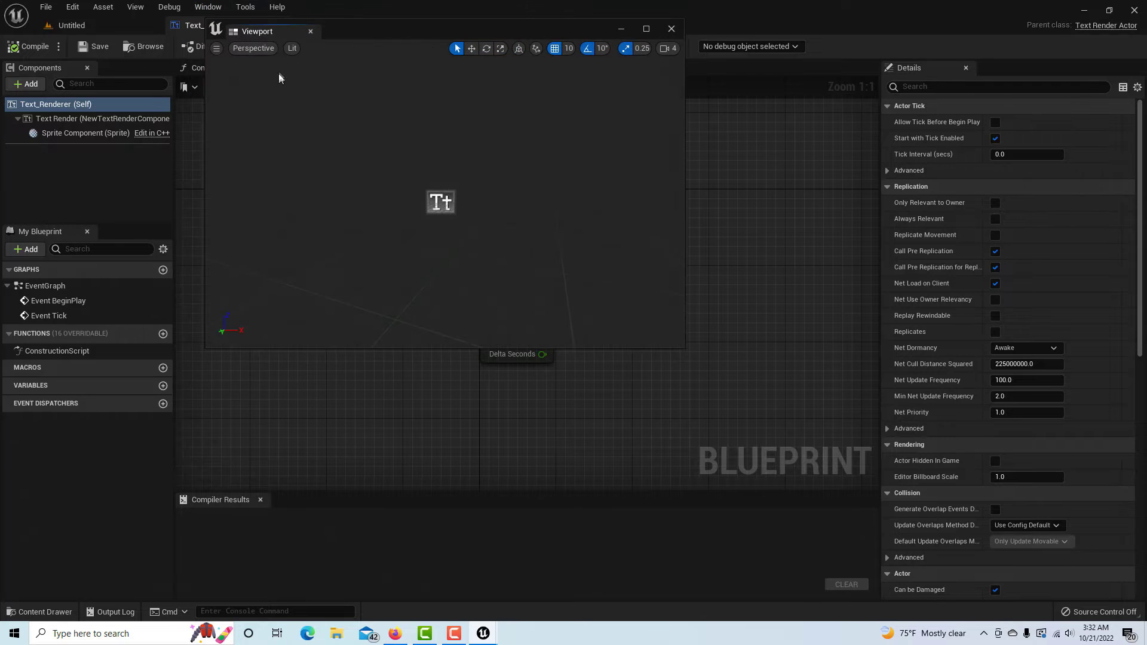
pyautogui.moveTo(282, 36); pyautogui.dragTo(325, 223)
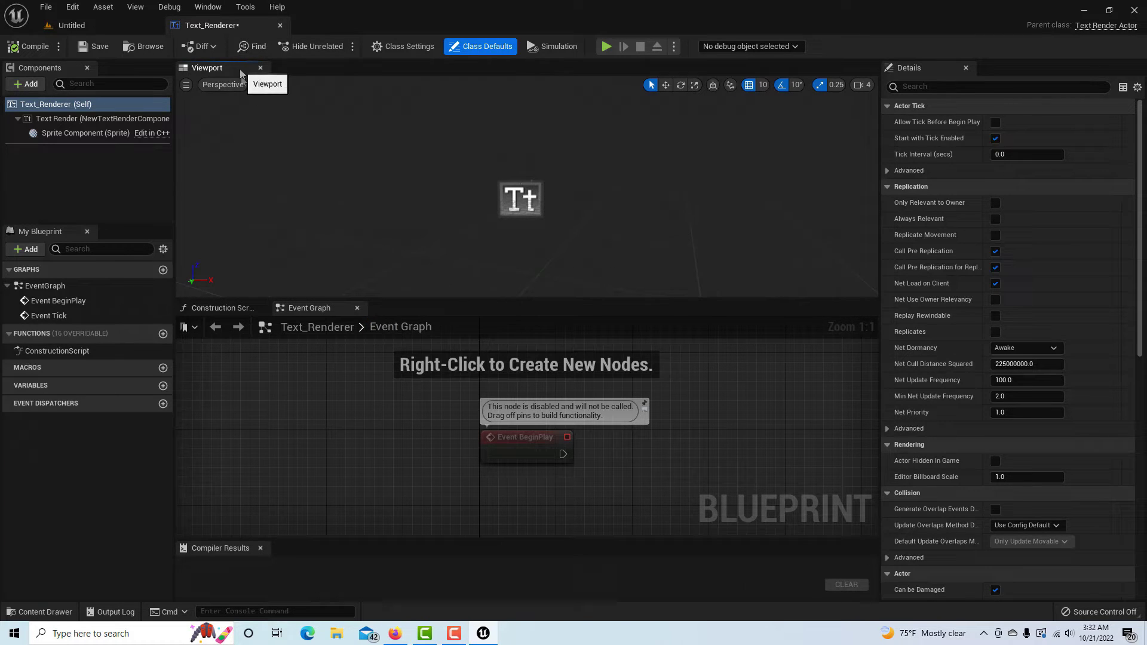
pyautogui.moveTo(244, 67); pyautogui.dragTo(397, 70)
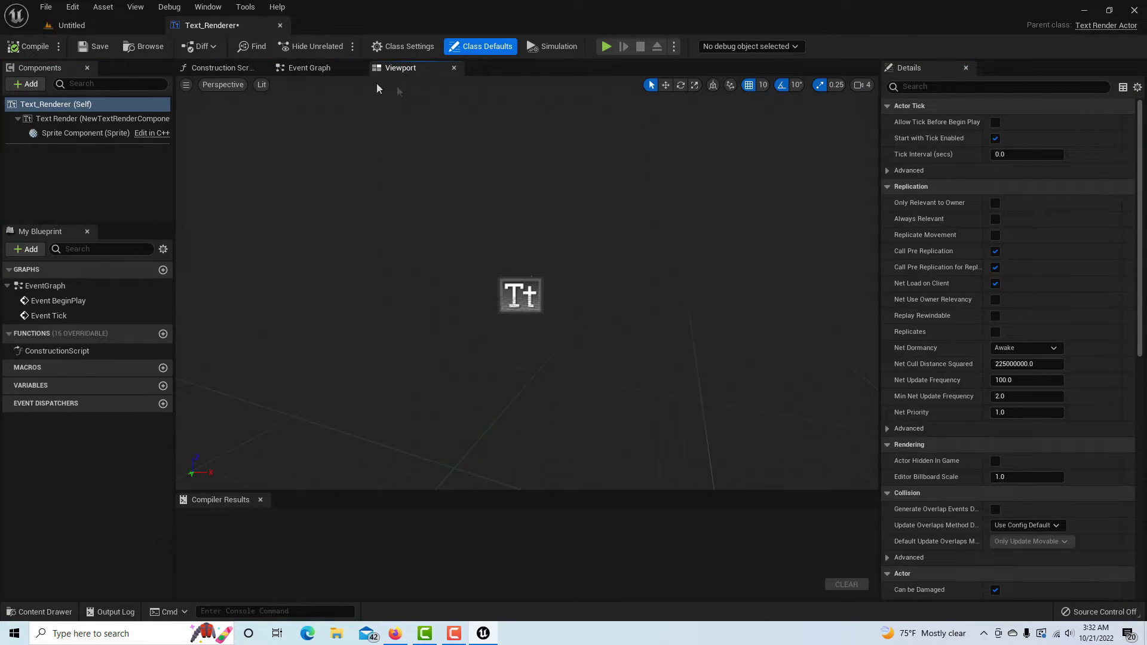
# Reorder the Blueprint views so the Viewport sits between the Construction Script and the Event Graph.
pyautogui.click(316, 68)
pyautogui.click(222, 67)
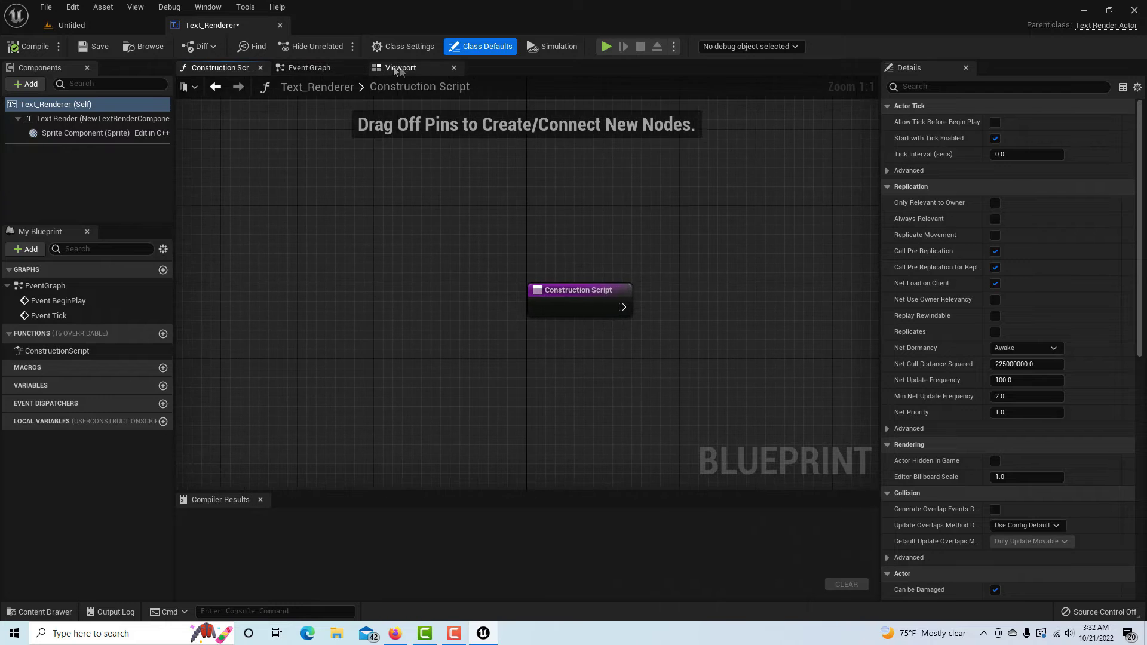
pyautogui.moveTo(399, 70); pyautogui.dragTo(363, 67)
pyautogui.moveTo(44, 69); pyautogui.dragTo(378, 72)
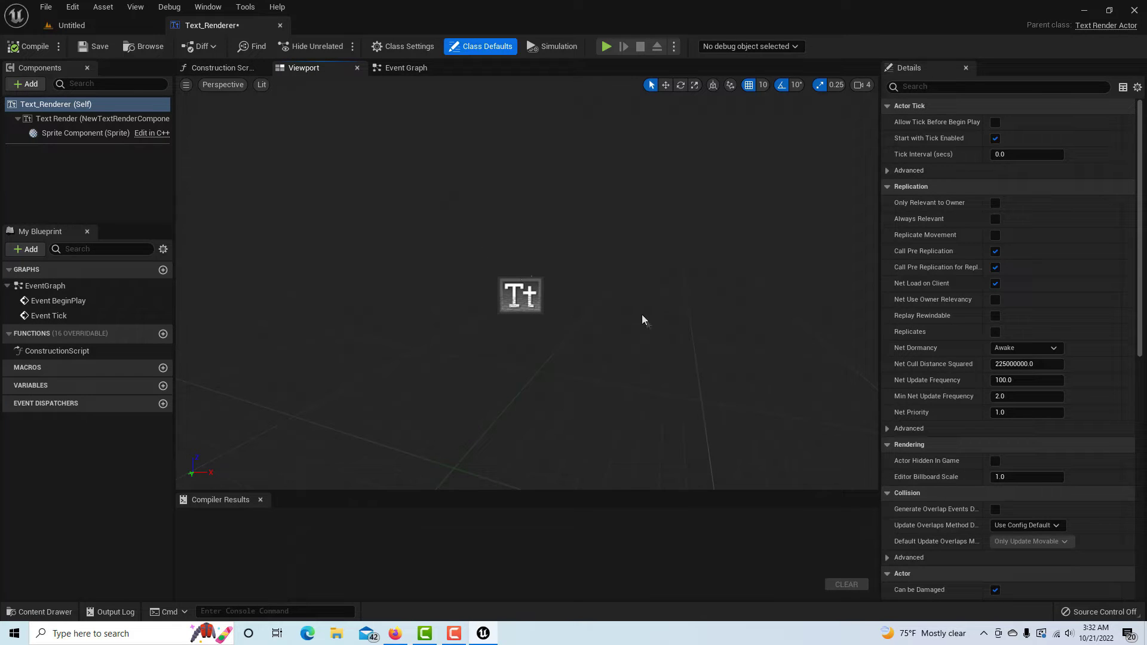
# Set the Text Render component's Text Render Color to orange, hex sRGB FF8600FF.
pyautogui.click(86, 118)
pyautogui.click(95, 133)
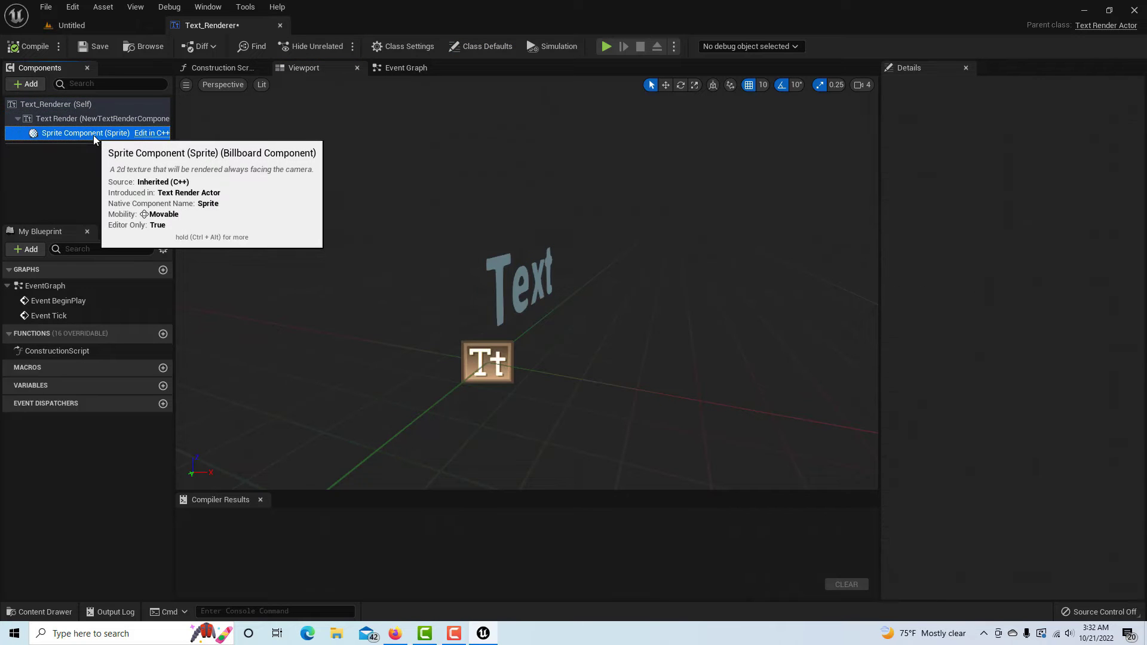
pyautogui.click(89, 118)
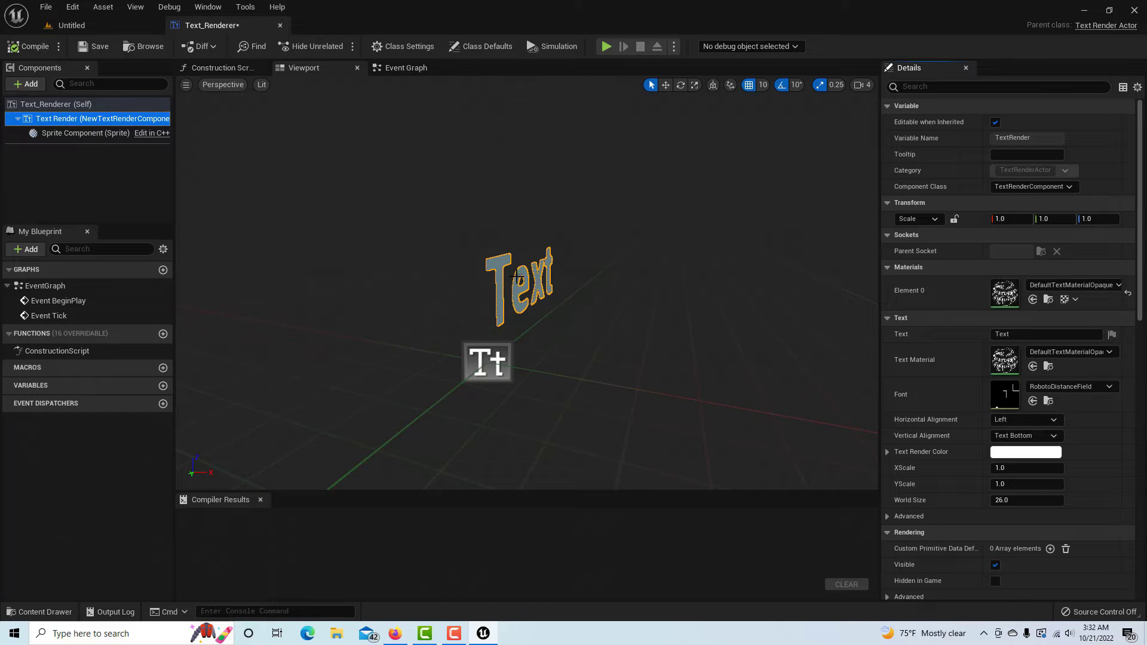
pyautogui.click(1015, 452)
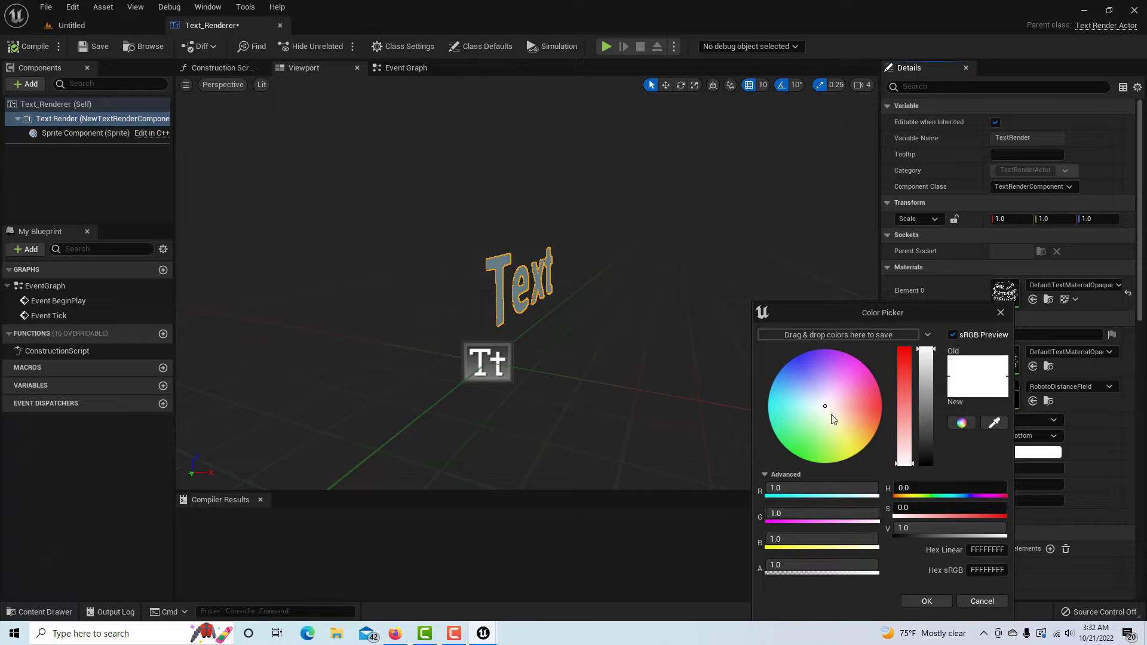
pyautogui.moveTo(831, 409); pyautogui.dragTo(902, 426)
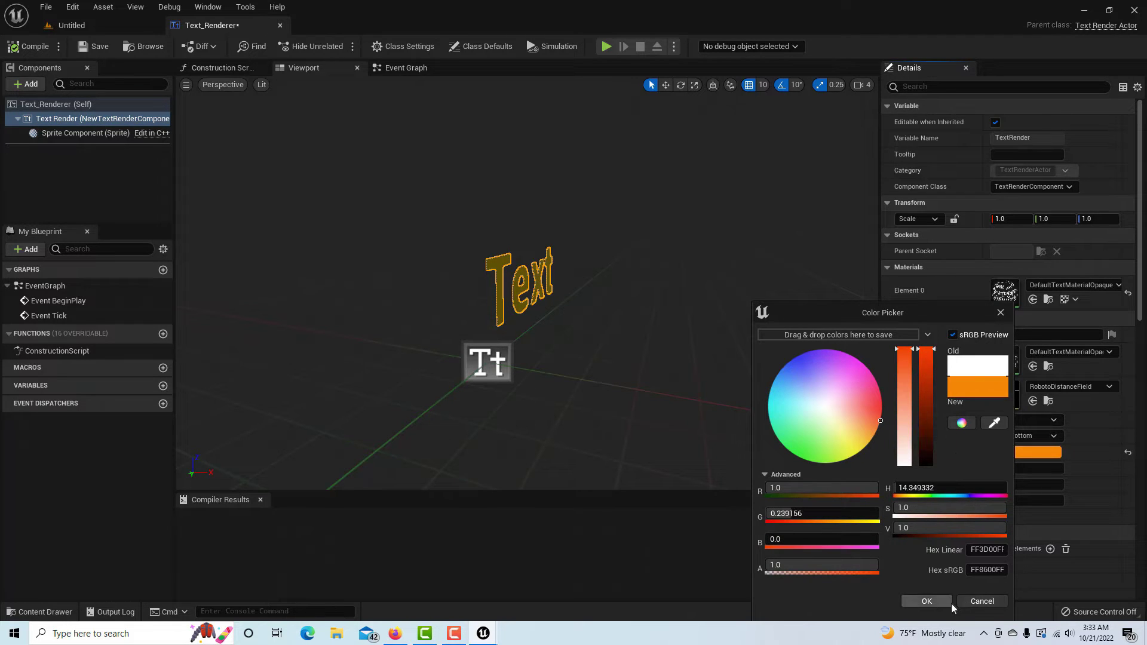
pyautogui.click(933, 602)
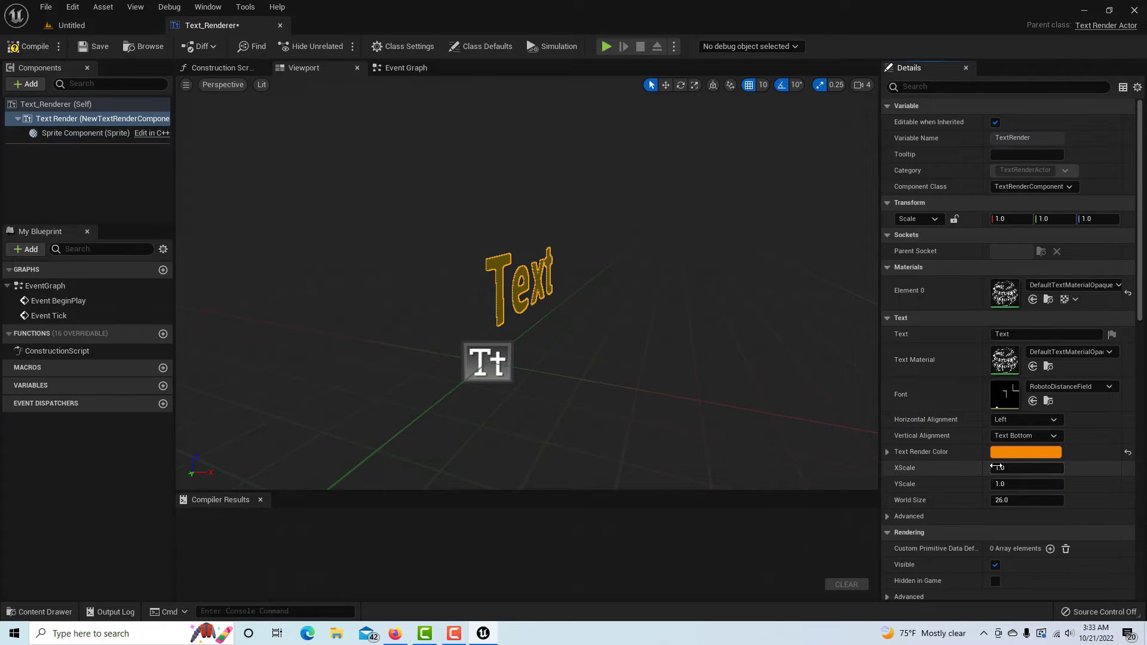
# Delete the Event Tick node from the Text_Renderer Event Graph.
pyautogui.click(404, 67)
pyautogui.click(505, 323)
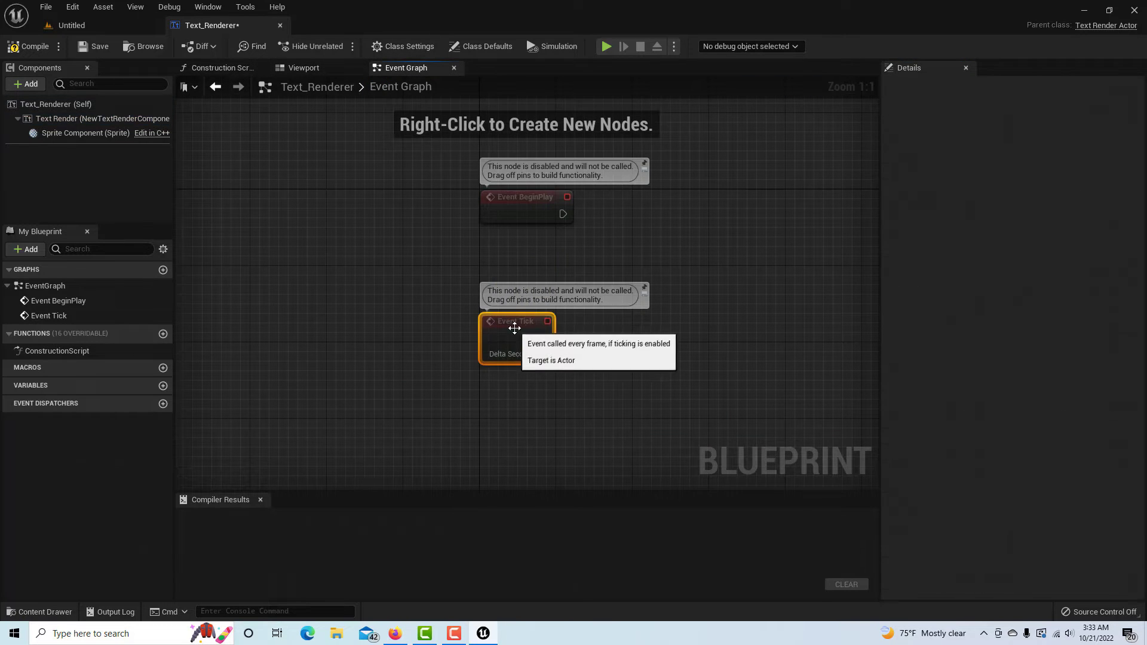
pyautogui.press('Delete')
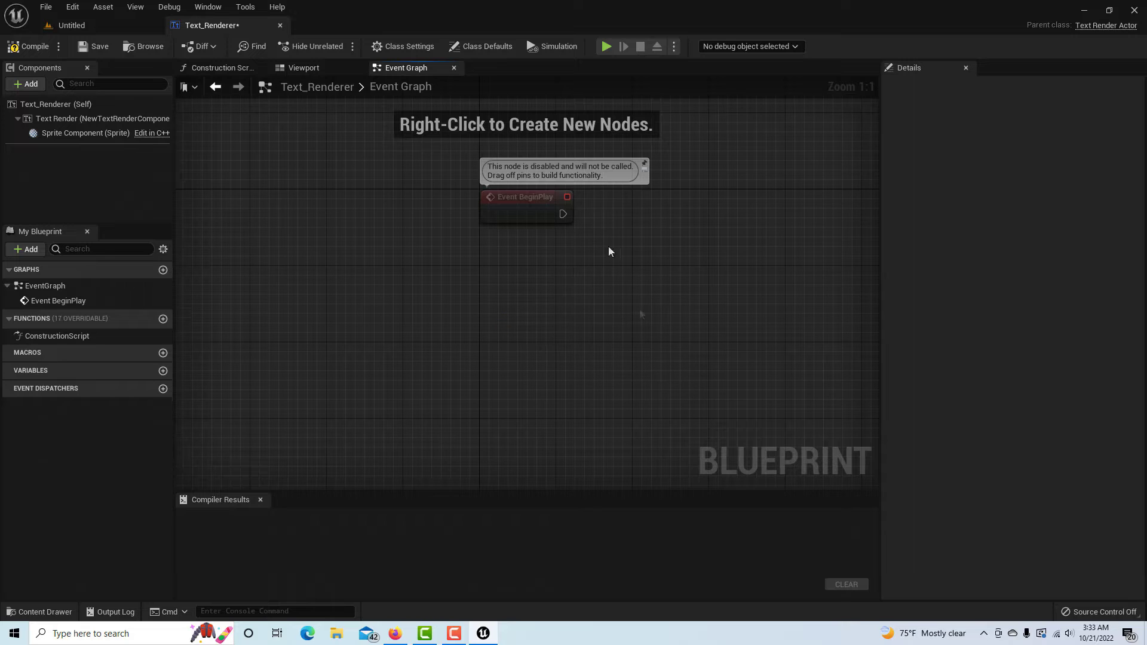
# Add a Set Text (TextRender) node executed from Event BeginPlay and arrange the nodes so they no longer overlap.
pyautogui.click(529, 202)
pyautogui.moveTo(529, 202); pyautogui.dragTo(439, 249)
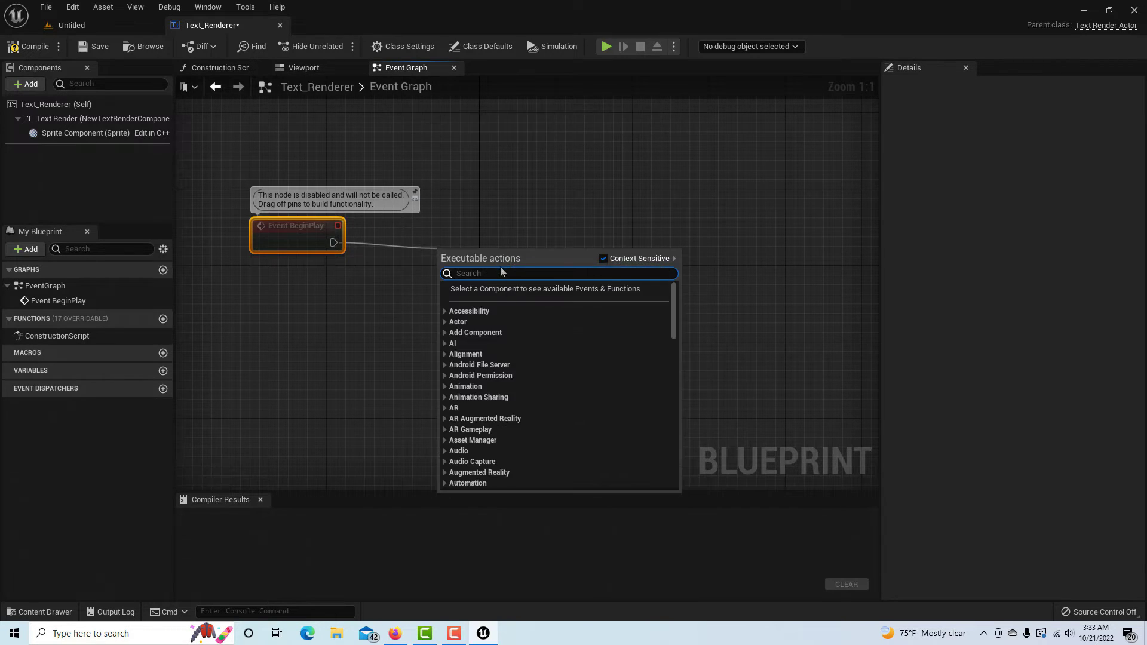
pyautogui.write('set')
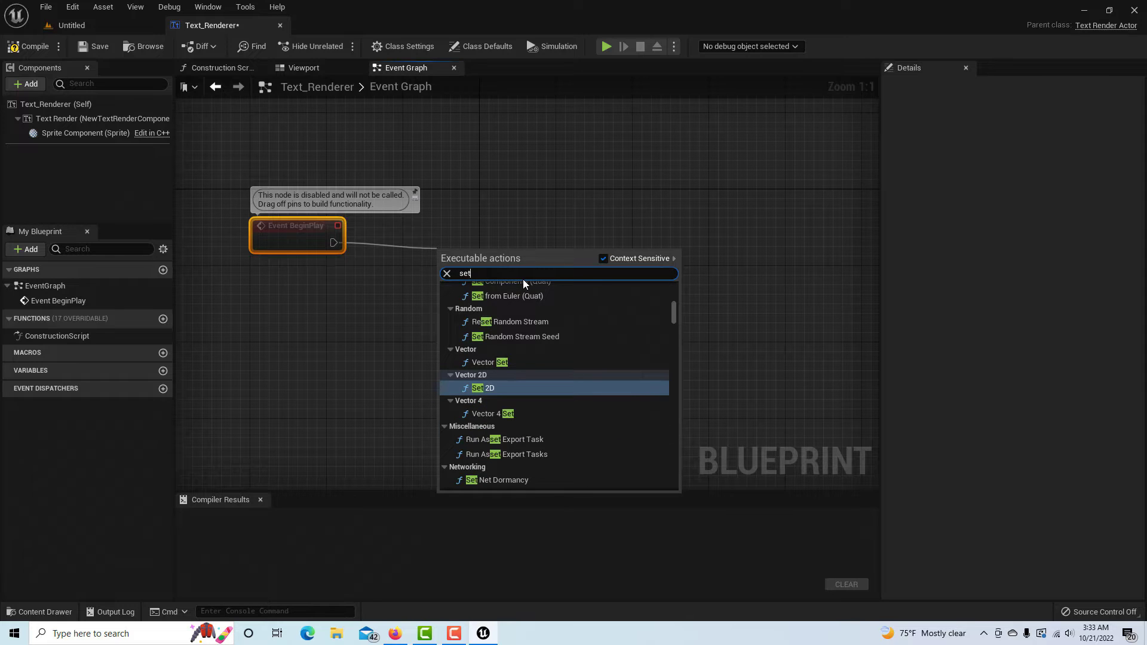
pyautogui.write('te')
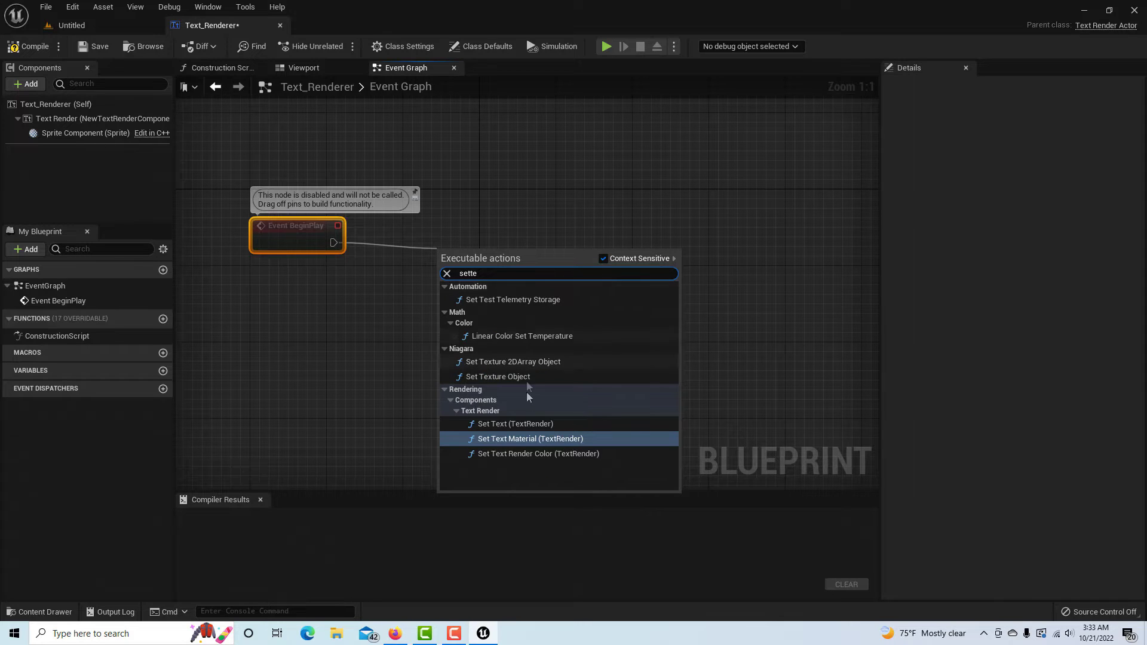
pyautogui.click(524, 428)
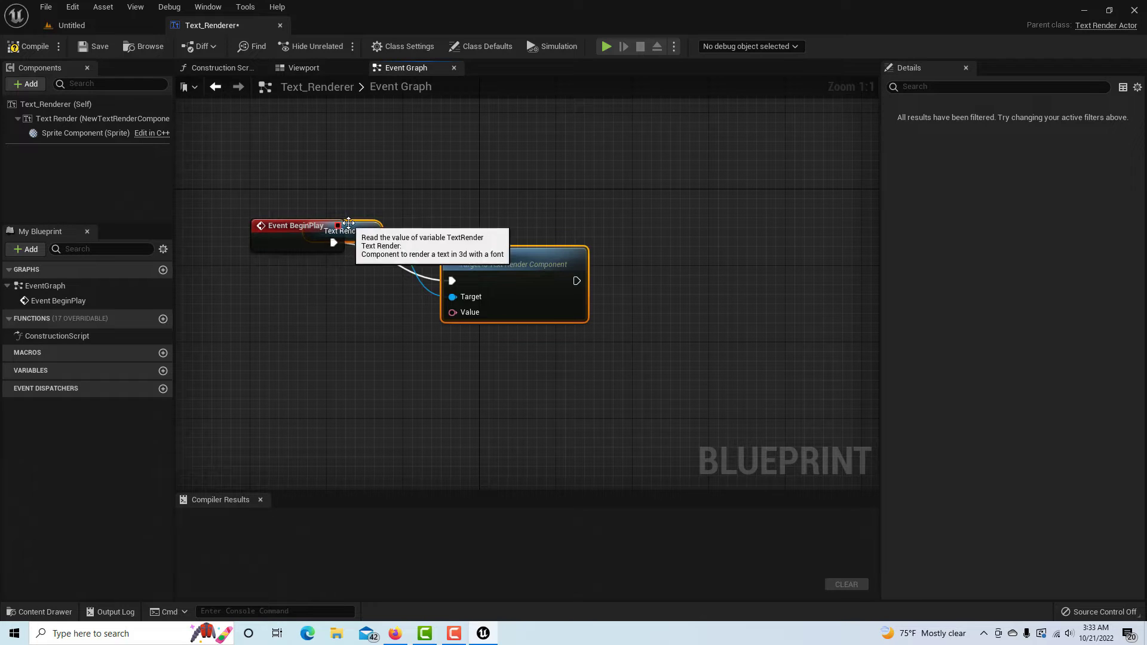
pyautogui.moveTo(341, 231); pyautogui.dragTo(304, 315)
pyautogui.moveTo(481, 337); pyautogui.dragTo(525, 292)
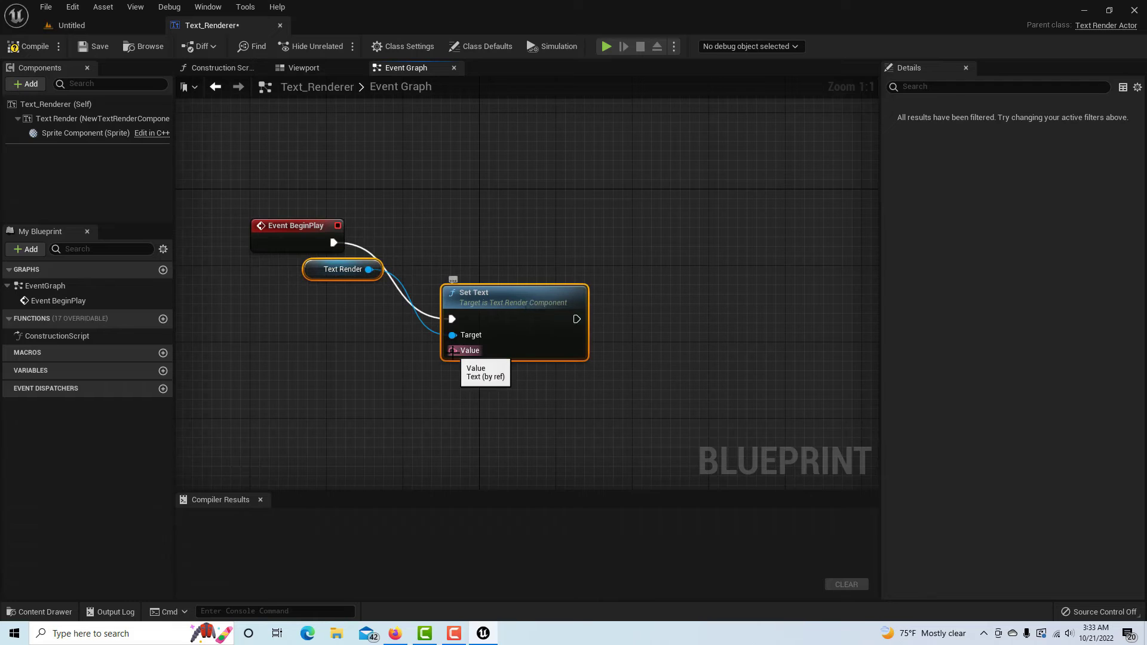
# Create a Blueprint variable named TextInput and set its type to Text.
pyautogui.click(163, 370)
pyautogui.write('TextInput')
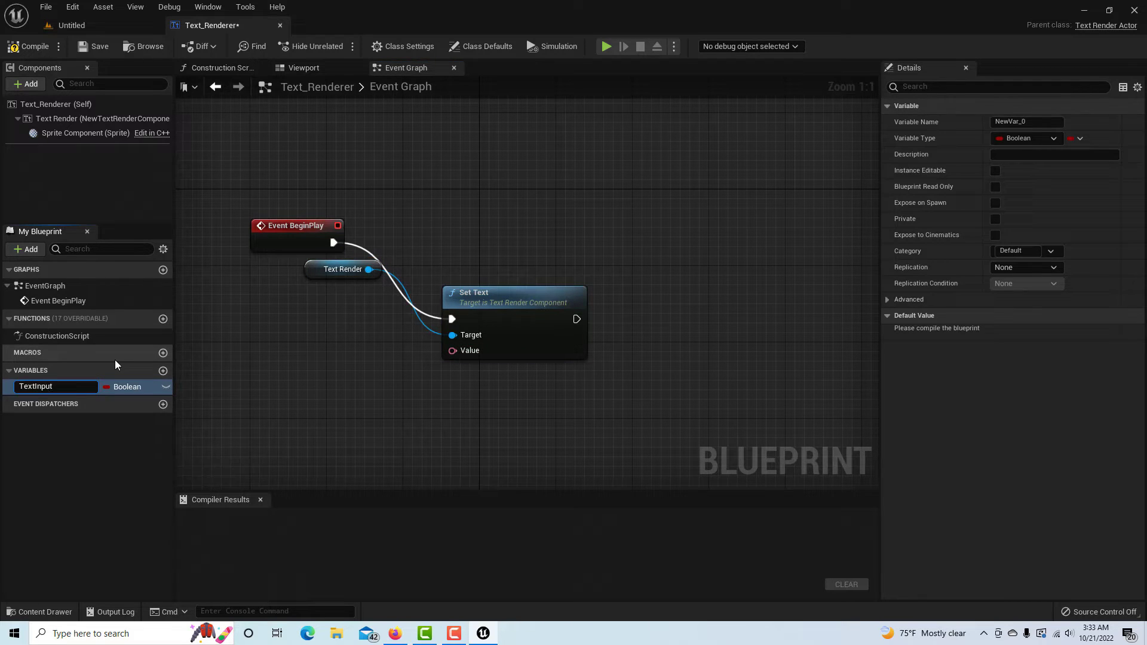
pyautogui.press('Return')
pyautogui.click(143, 387)
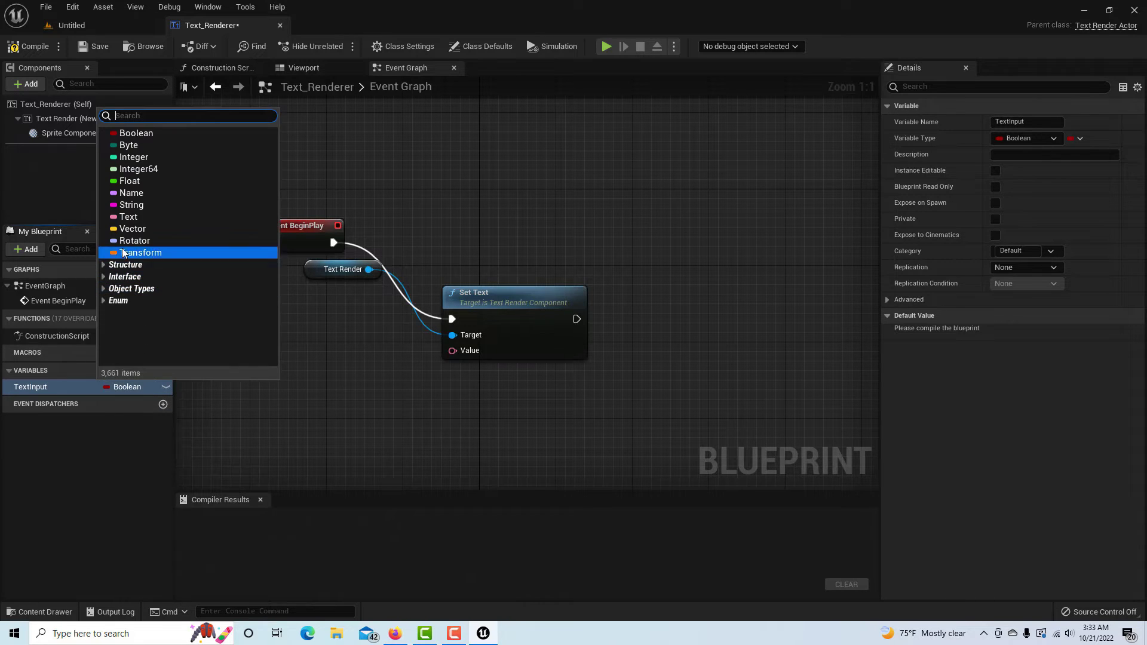
pyautogui.click(133, 224)
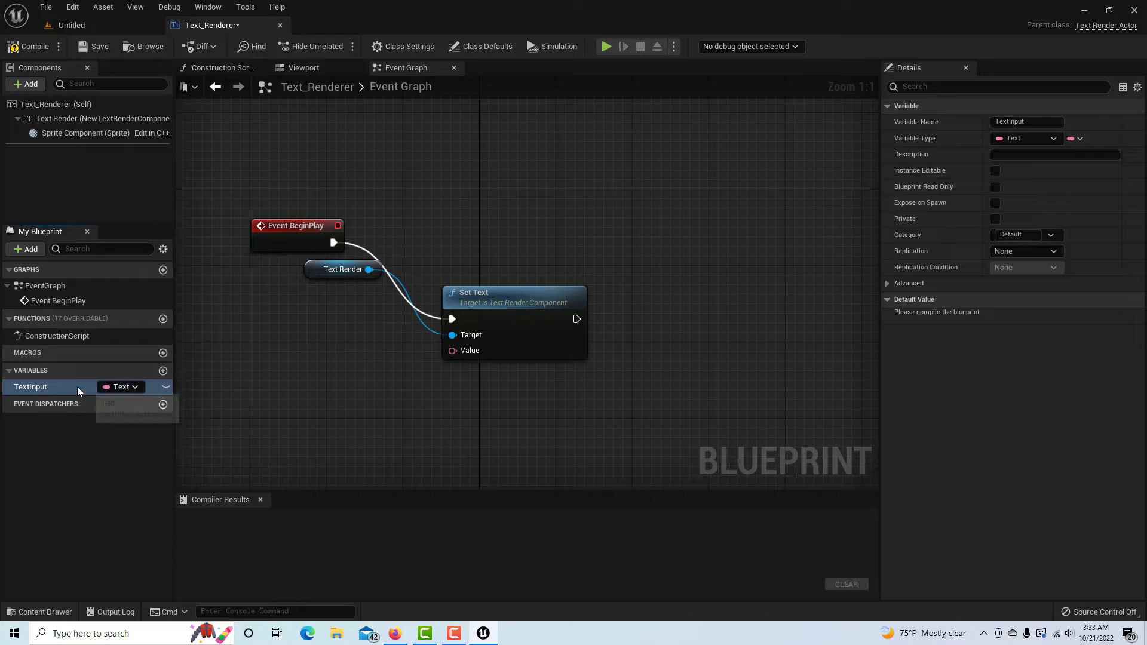
# Connect a TextInput getter to the Value input of the Set Text node, and compile and save the Blueprint.
pyautogui.moveTo(77, 386); pyautogui.dragTo(453, 351)
pyautogui.click(330, 420)
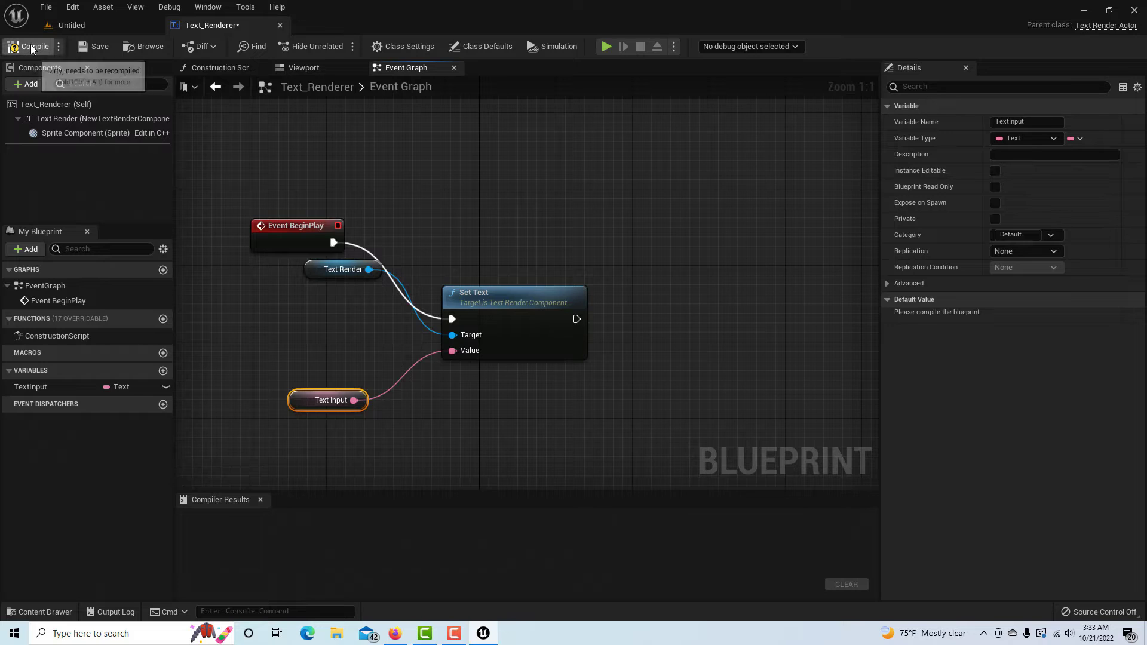
pyautogui.click(28, 46)
pyautogui.click(92, 46)
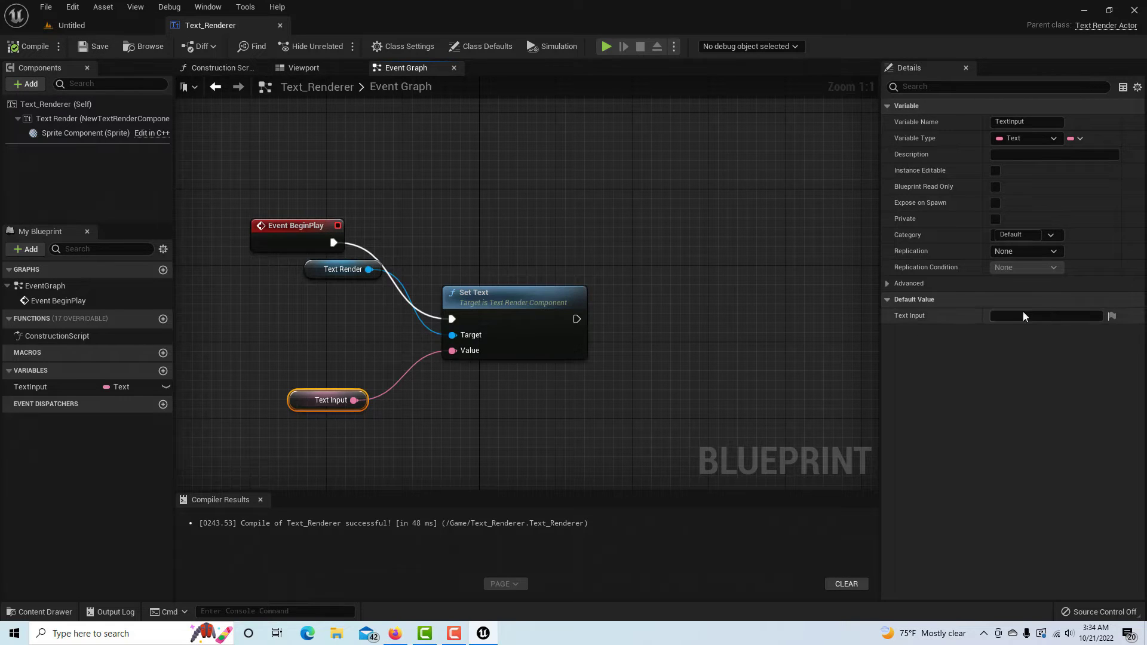
# Set the TextInput variable's default value to "Your text here." and compile and save the Blueprint.
pyautogui.click(1020, 317)
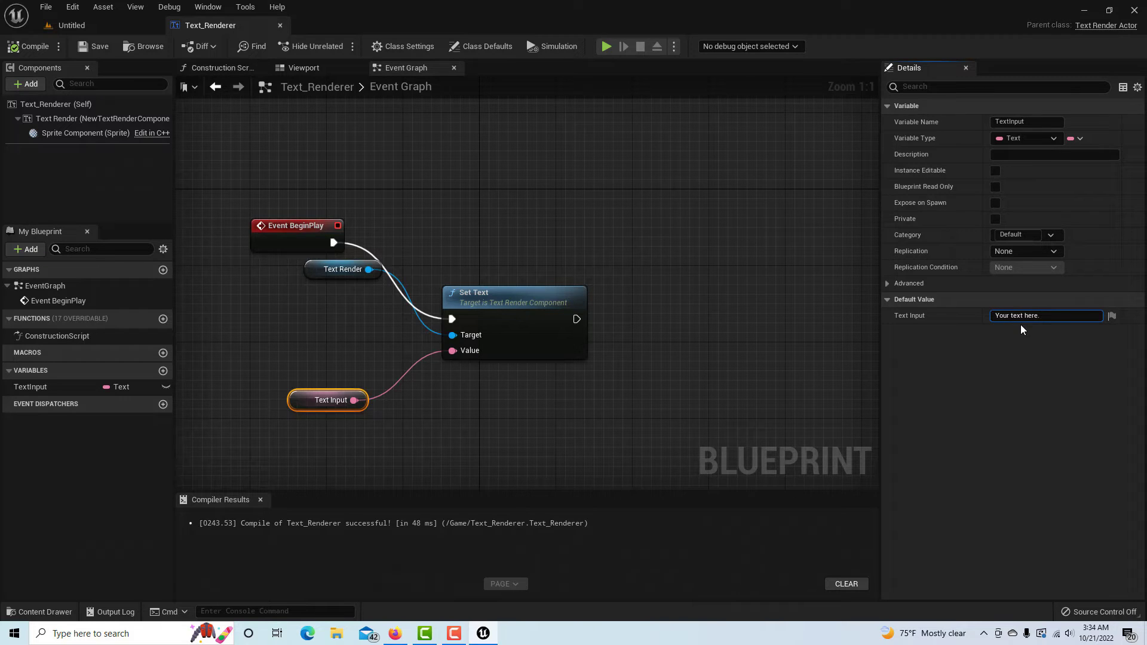
pyautogui.click(29, 46)
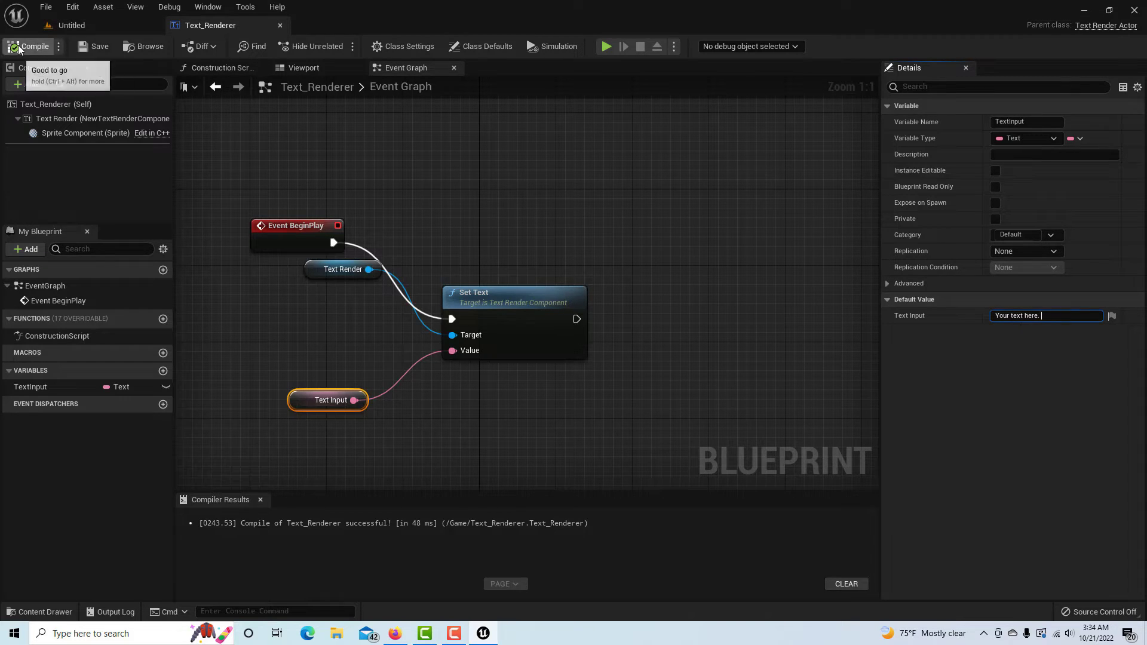
pyautogui.click(94, 48)
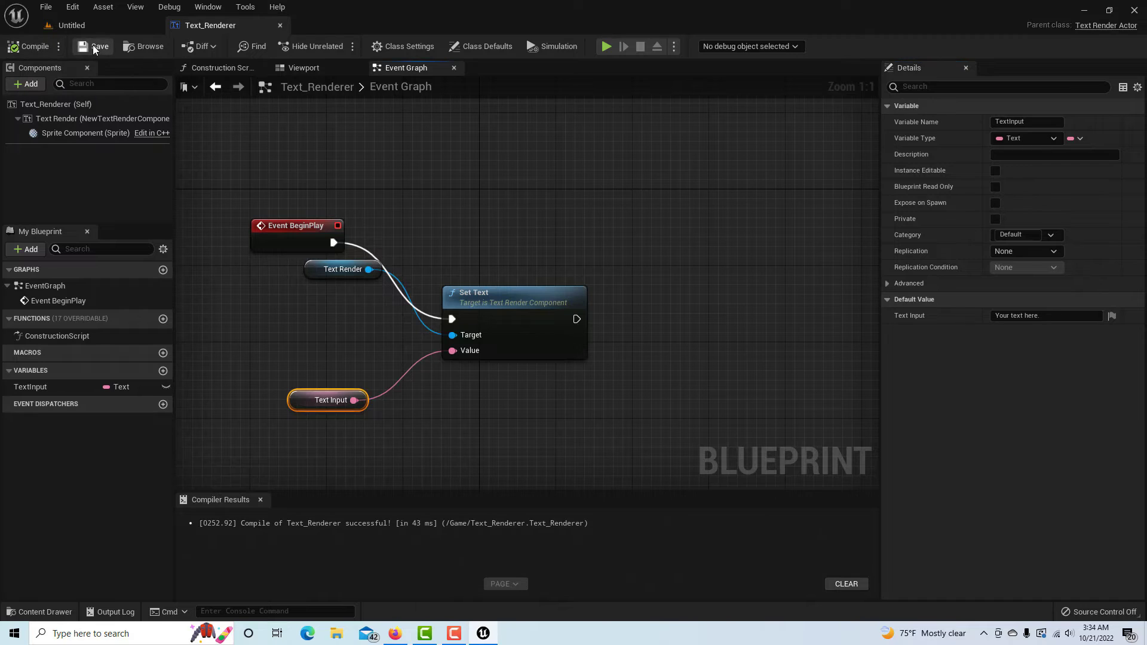
# Make the TextInput variable Instance Editable, and compile and save the Blueprint.
pyautogui.click(996, 172)
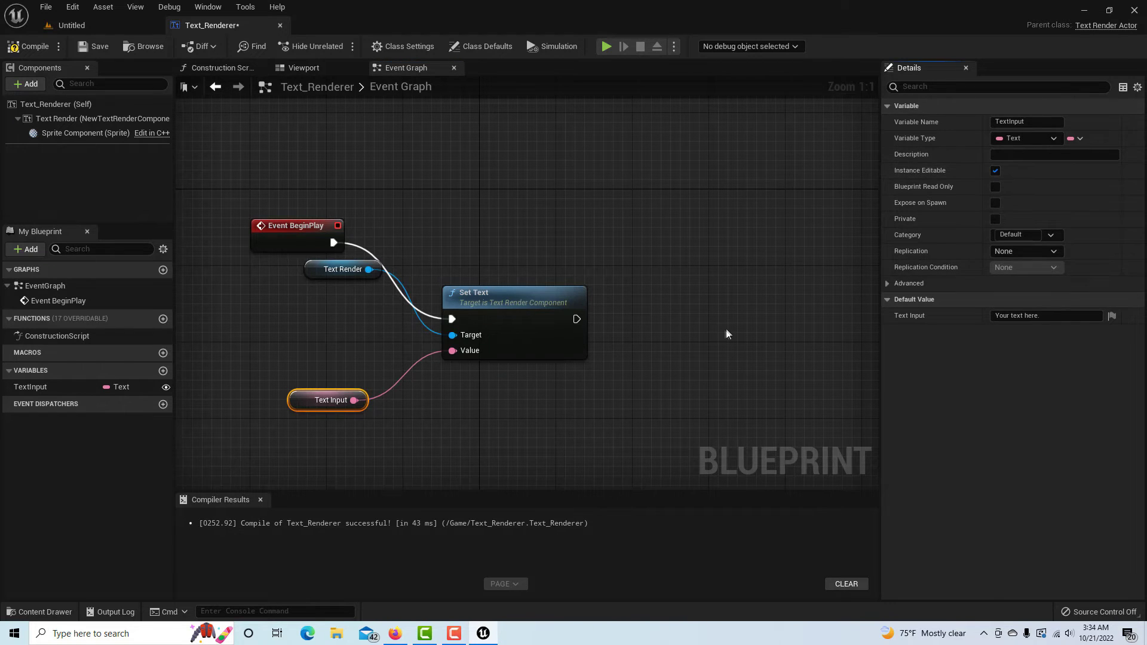
pyautogui.click(30, 46)
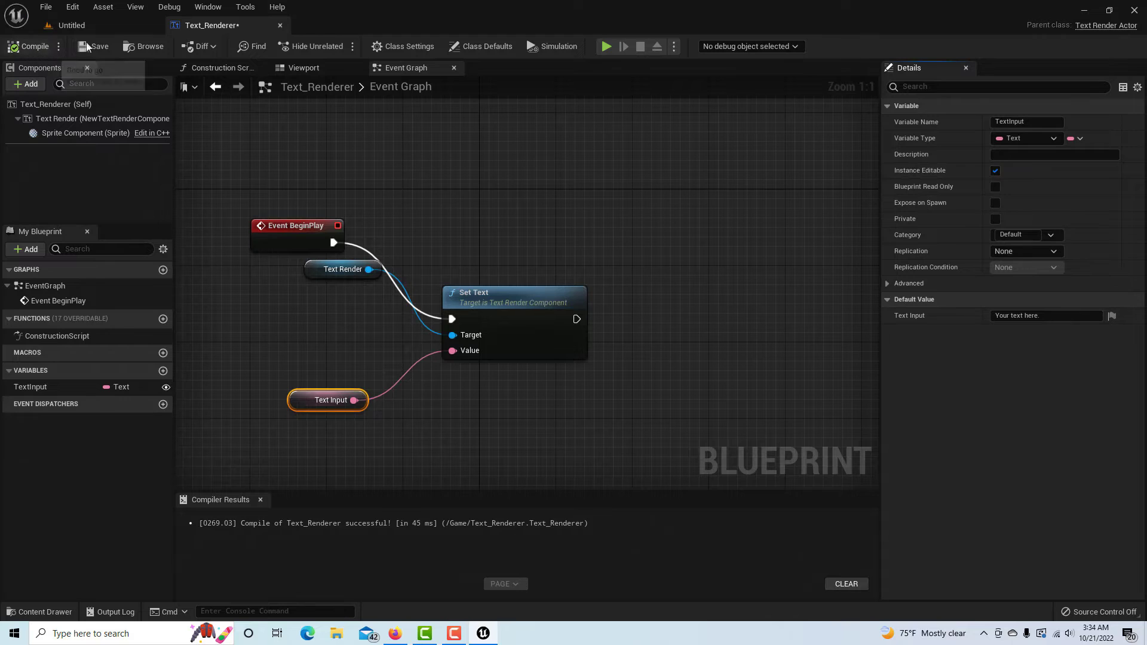
pyautogui.click(89, 47)
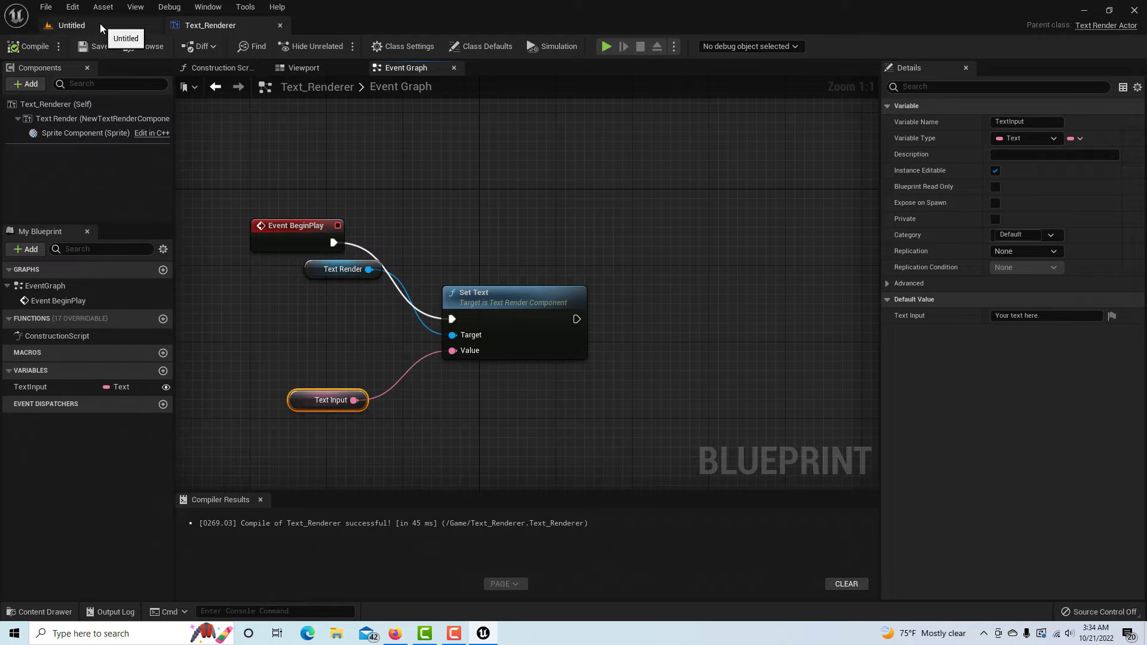
pyautogui.moveTo(368, 270); pyautogui.dragTo(452, 237)
pyautogui.click(706, 202)
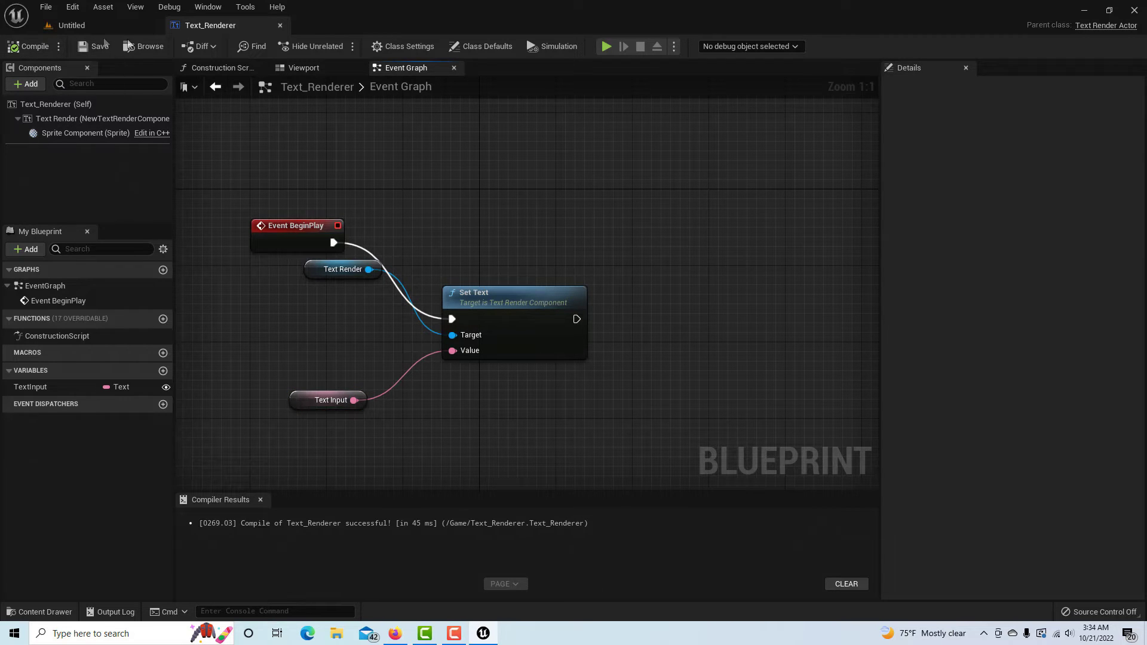
# Return to the level and place a Text_Renderer from the Content folder beside the cube, at about X 200, Y 670, Z 150.
pyautogui.click(85, 24)
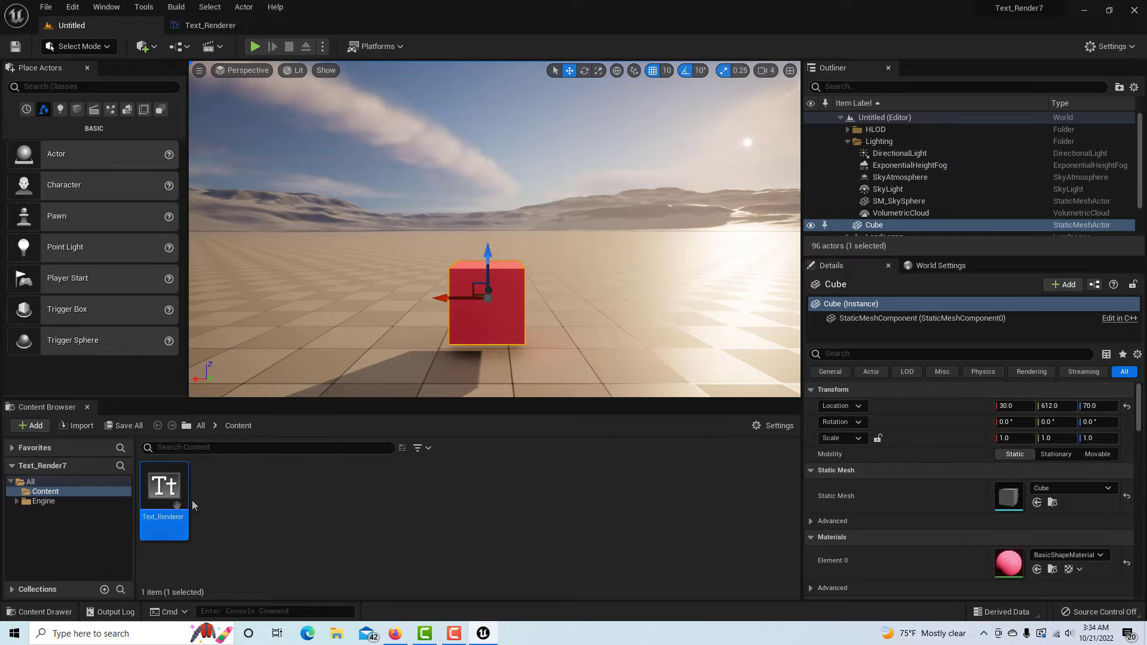
pyautogui.moveTo(168, 496); pyautogui.dragTo(388, 210)
pyautogui.scroll(3, 359, 254)
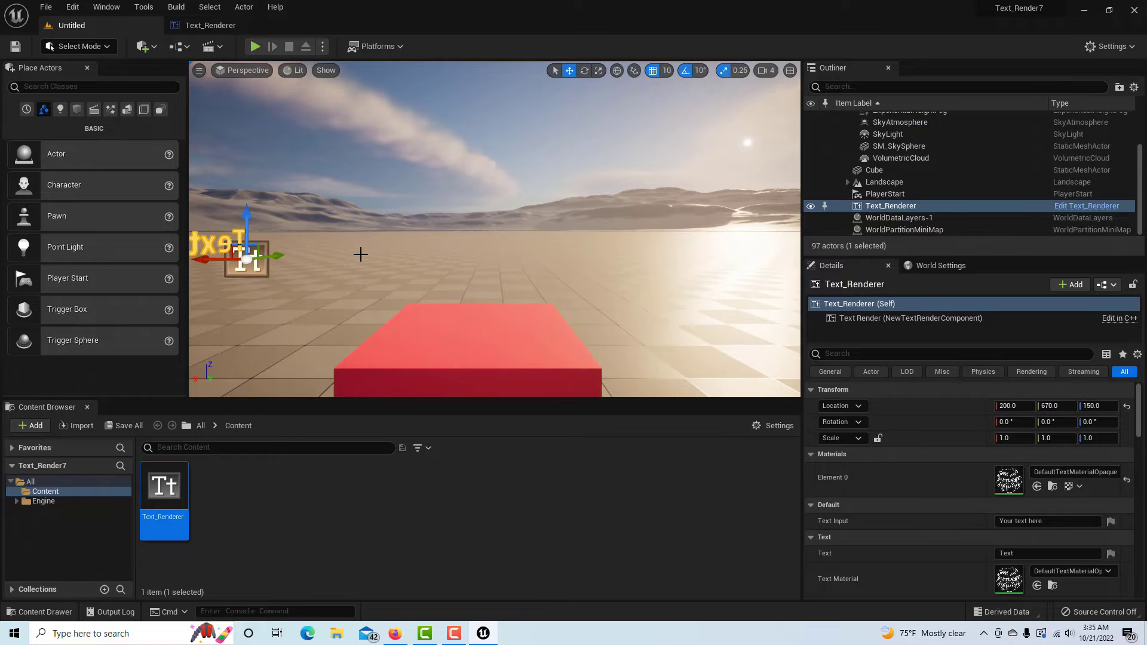
# Set the placed Text_Renderer's Z rotation to 270° so its text faces the viewer.
pyautogui.scroll(-2, 360, 253)
pyautogui.scroll(2, 359, 254)
pyautogui.scroll(-2, 359, 254)
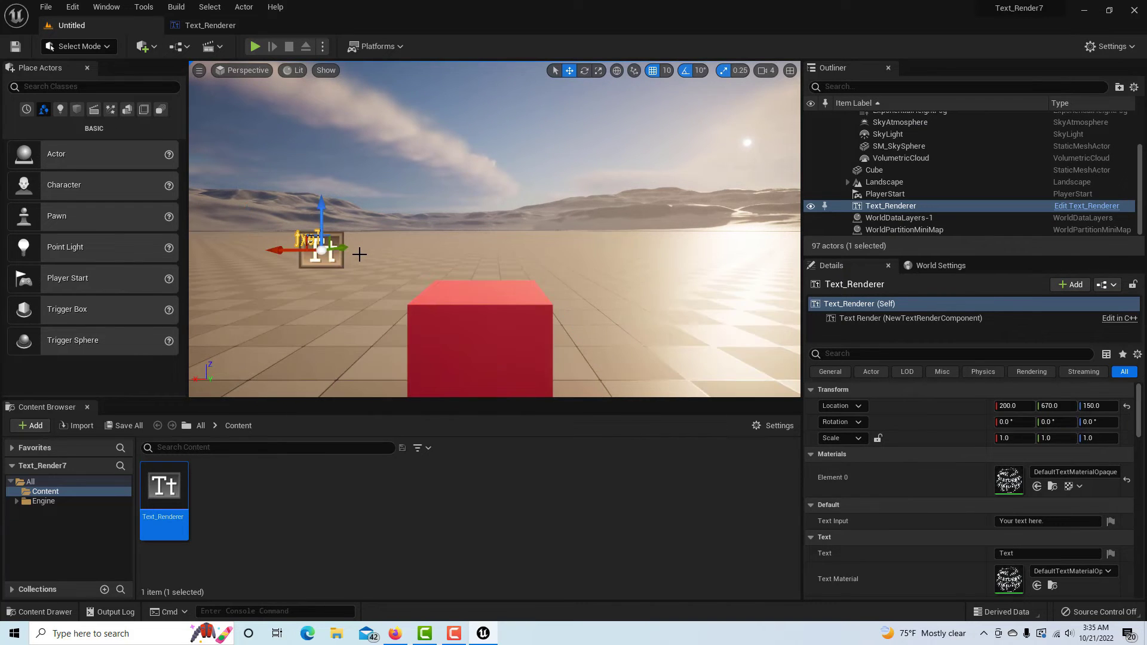
pyautogui.scroll(2, 358, 254)
pyautogui.scroll(-2, 358, 253)
pyautogui.scroll(2, 358, 254)
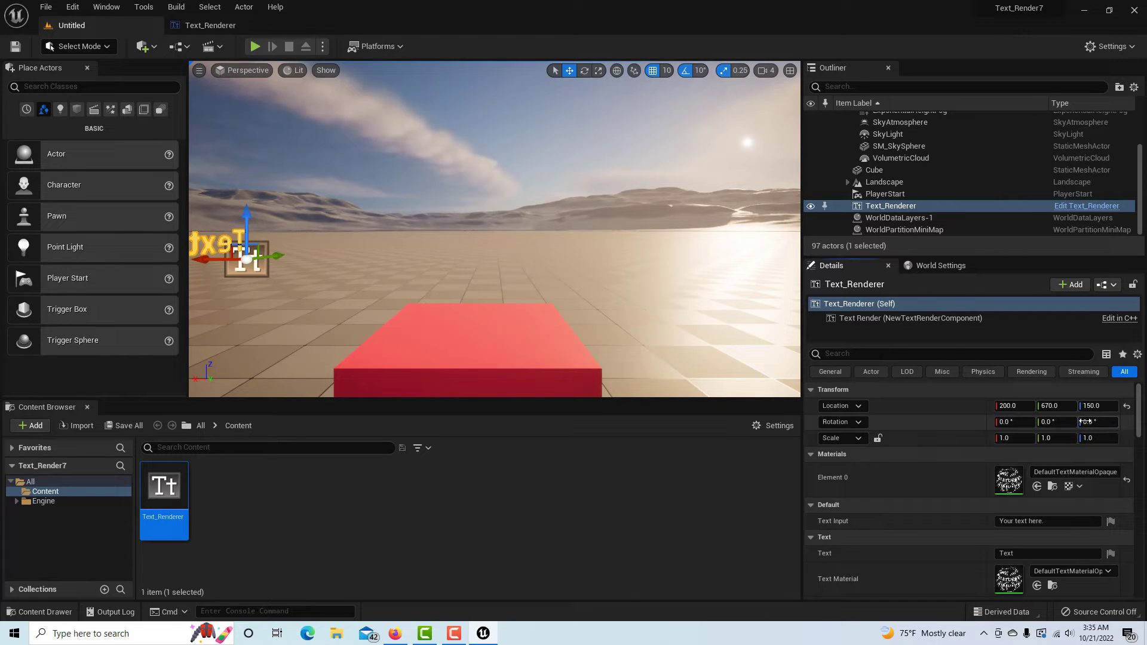
pyautogui.moveTo(1098, 422)
pyautogui.mouseDown()
pyautogui.moveTo(1139, 422)
pyautogui.moveTo(1083, 422)
pyautogui.mouseUp()
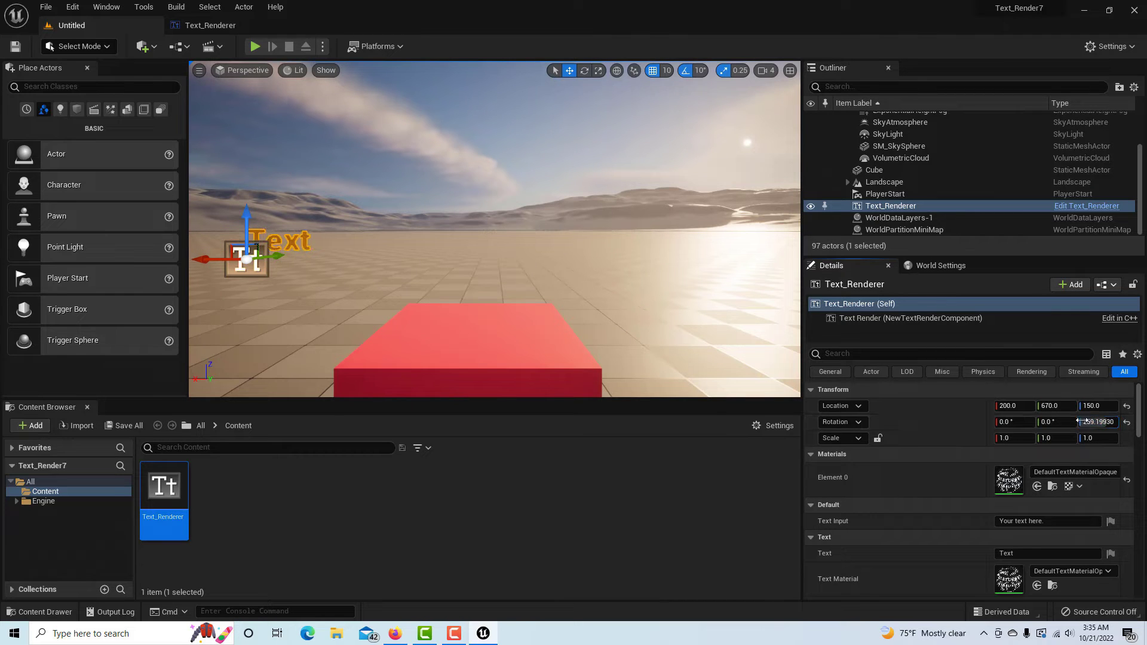
pyautogui.write('2')
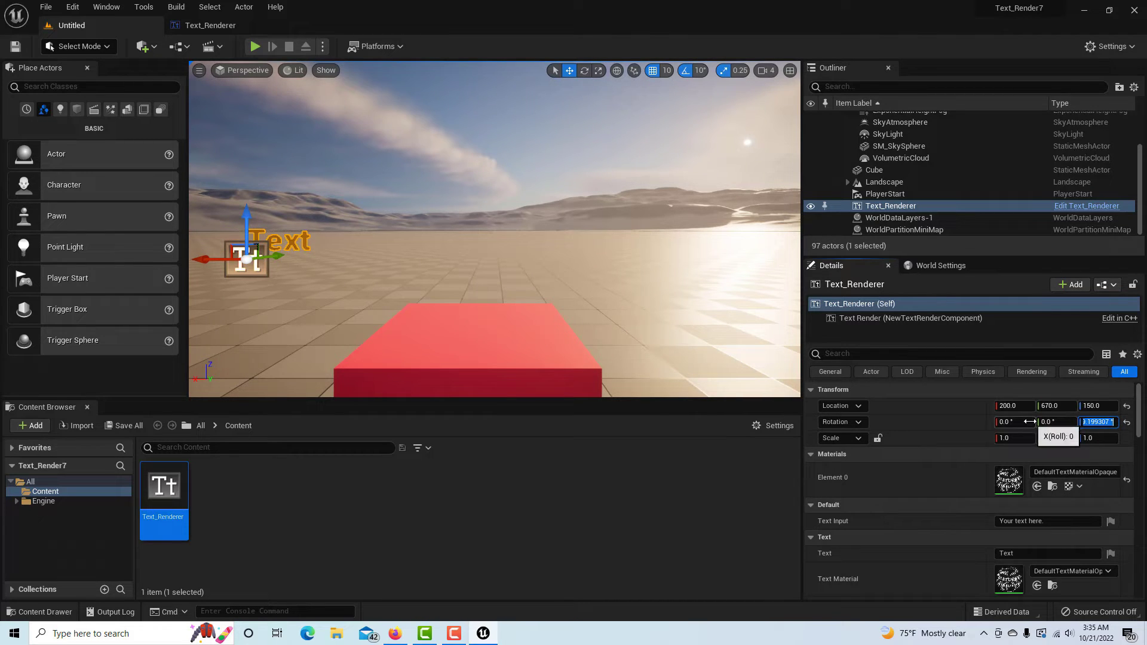
pyautogui.write('70')
pyautogui.press('Return')
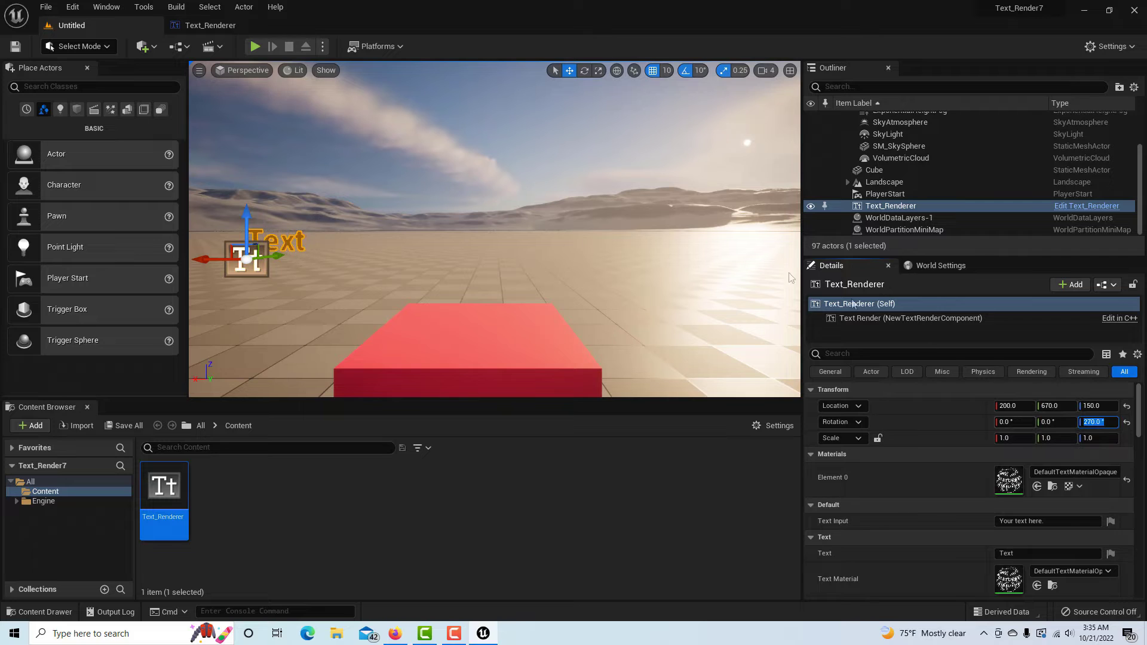
# Move the Text_Renderer over the cube, to X 60 and Z 160.
pyautogui.scroll(-5, 440, 217)
pyautogui.scroll(5, 440, 216)
pyautogui.scroll(-5, 440, 216)
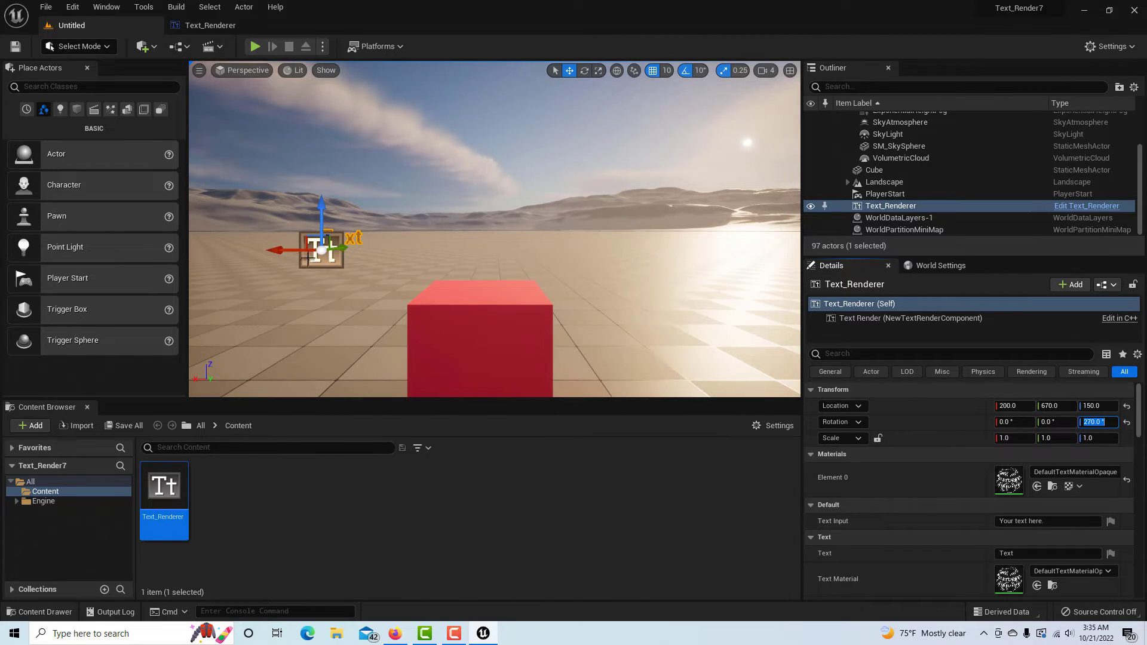
pyautogui.moveTo(306, 251); pyautogui.dragTo(440, 250)
pyautogui.scroll(-3, 470, 211)
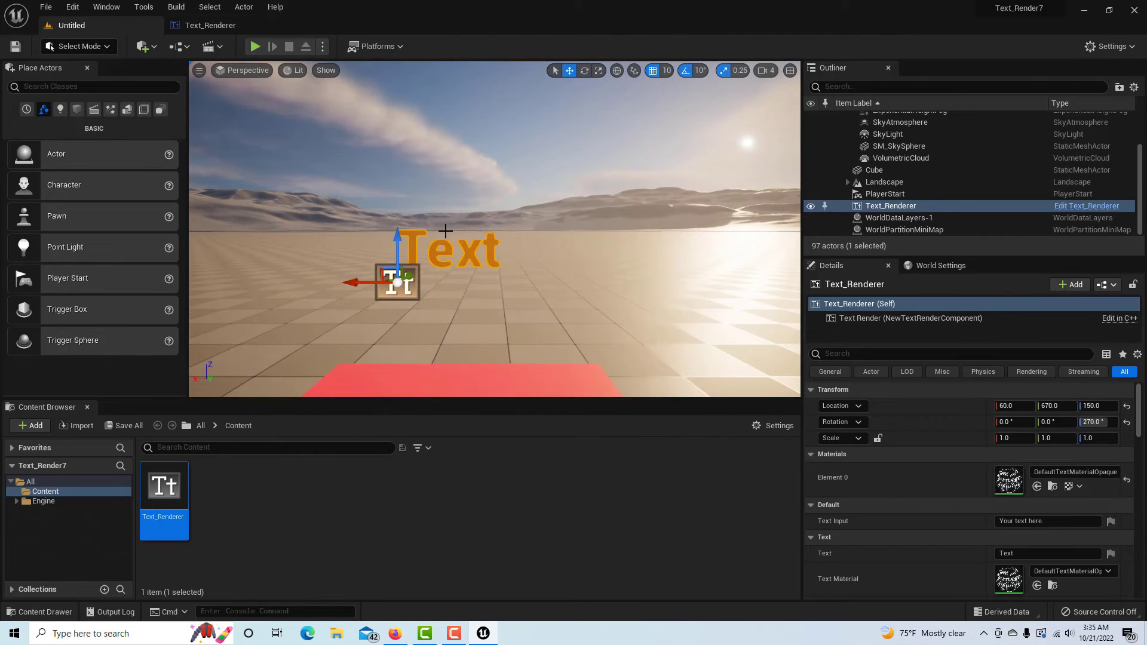
pyautogui.moveTo(398, 242); pyautogui.dragTo(398, 216)
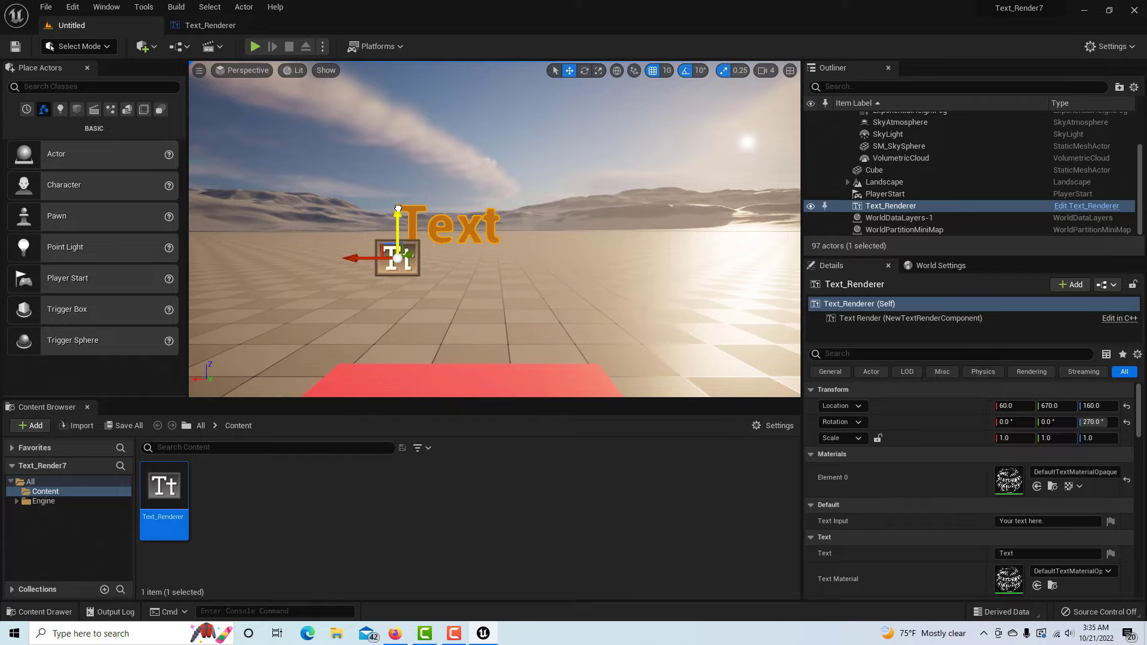
pyautogui.scroll(3, 574, 245)
pyautogui.scroll(-3, 574, 245)
pyautogui.scroll(3, 574, 245)
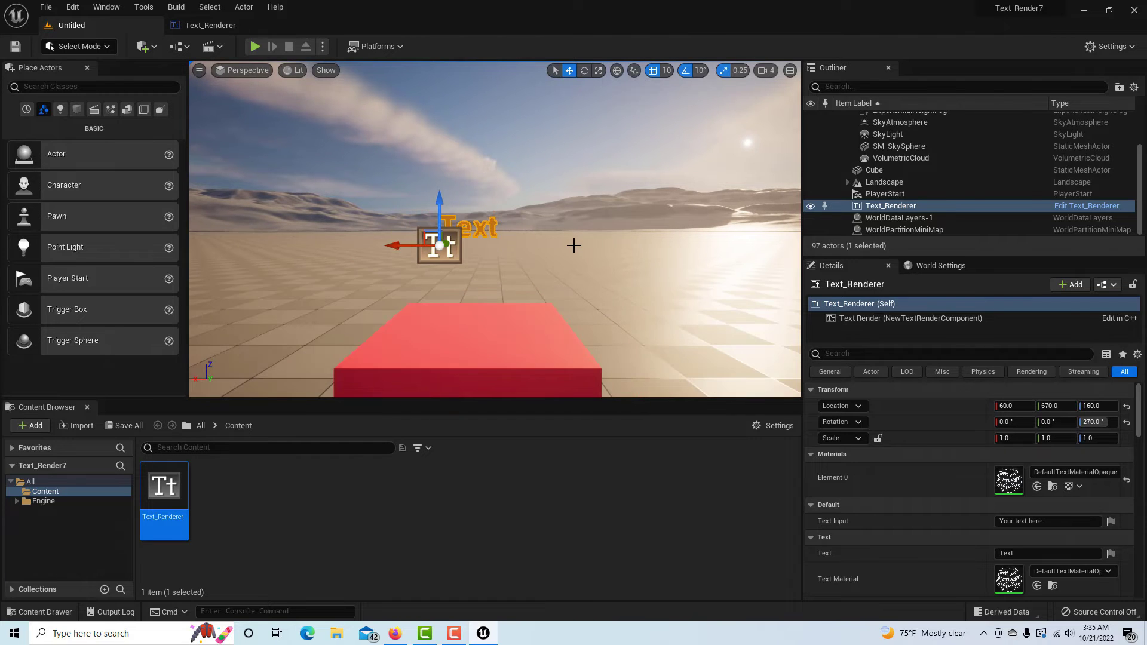
# Raise the Text_Renderer to Z 170 and set its Text Input to "Welcome To Unreal Engine".
pyautogui.moveTo(440, 209); pyautogui.dragTo(440, 195)
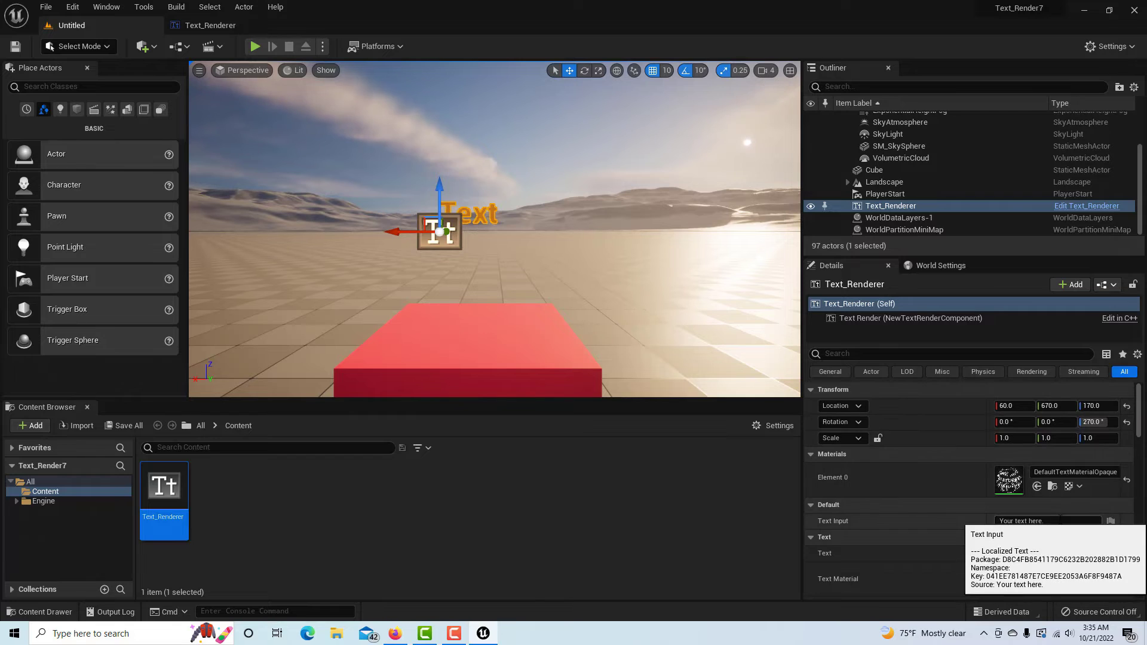
pyautogui.click(1010, 521)
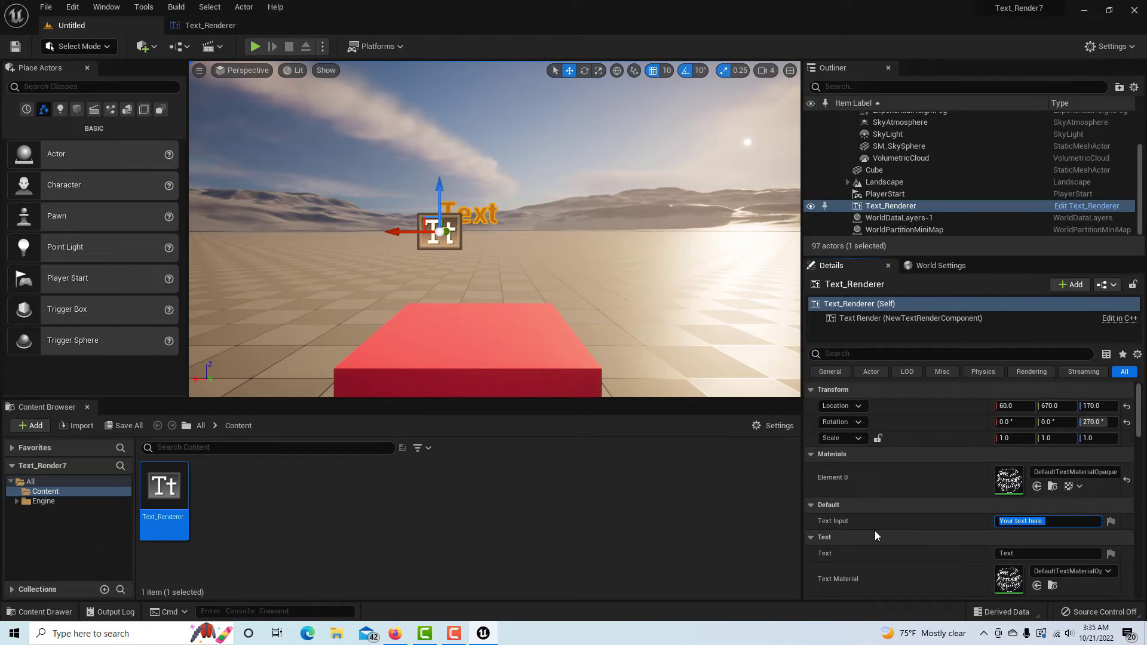
pyautogui.write('Welcome To Unreal Engine')
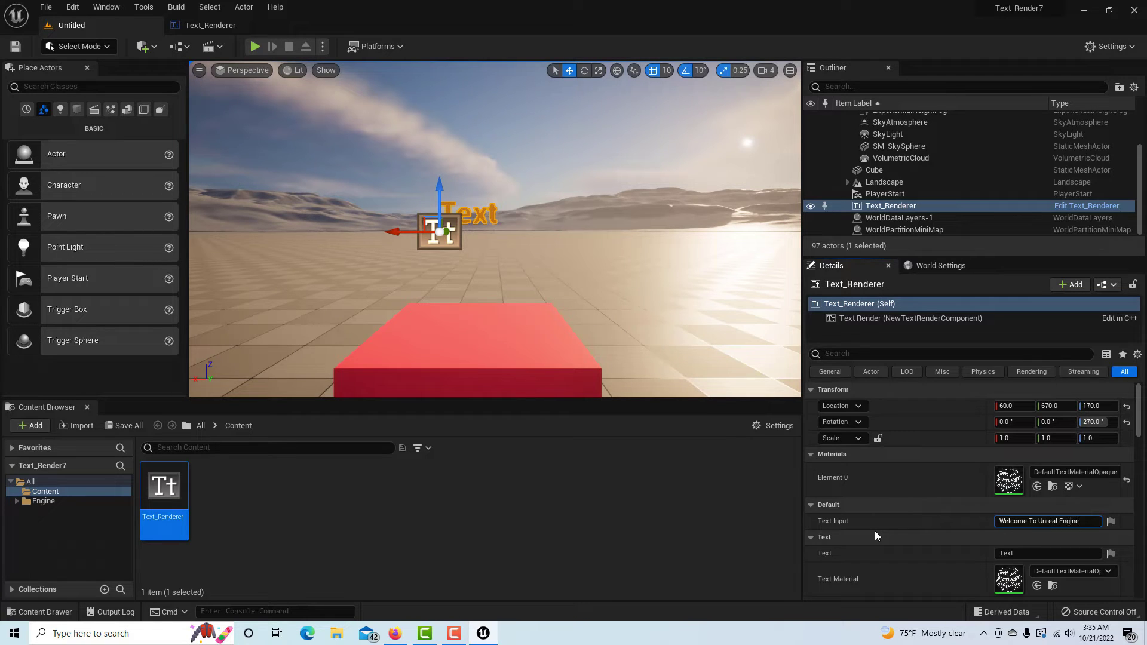
pyautogui.click(583, 238)
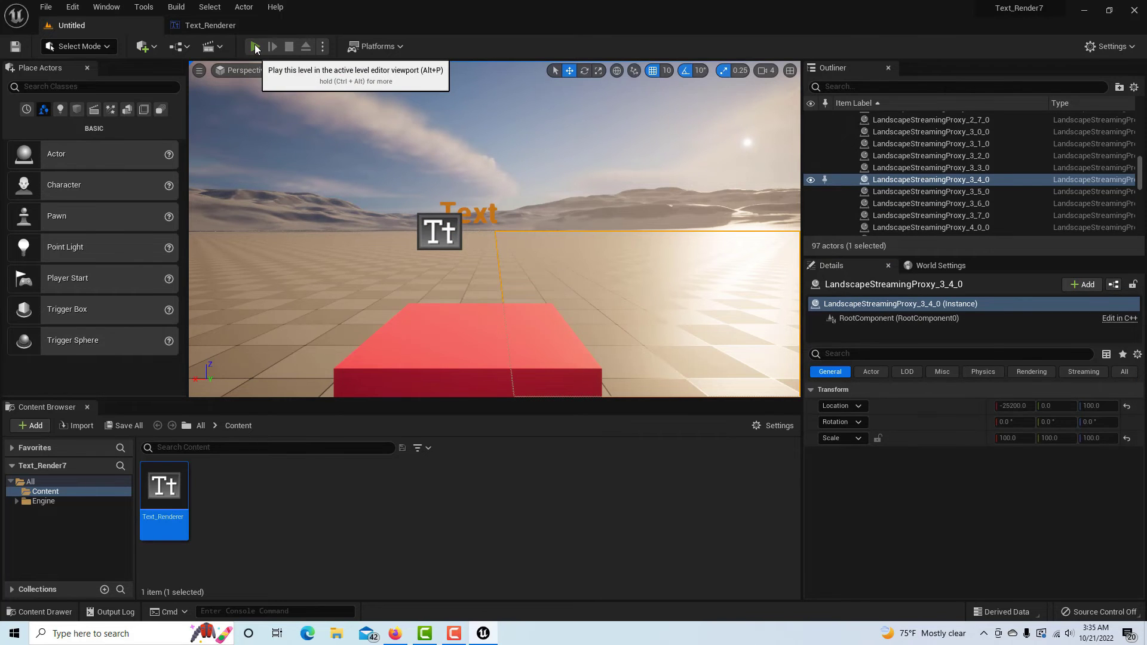
# Play the level, move forward to view the text above the cube, and stop the session.
pyautogui.click(255, 48)
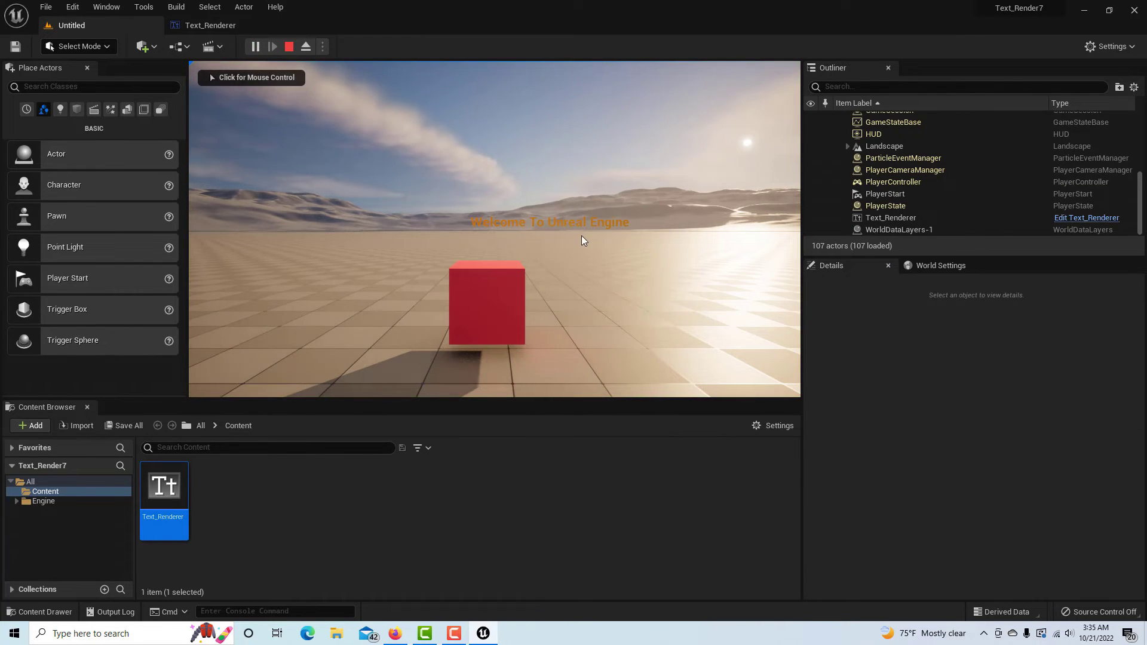
pyautogui.click(637, 353)
pyautogui.press('w')
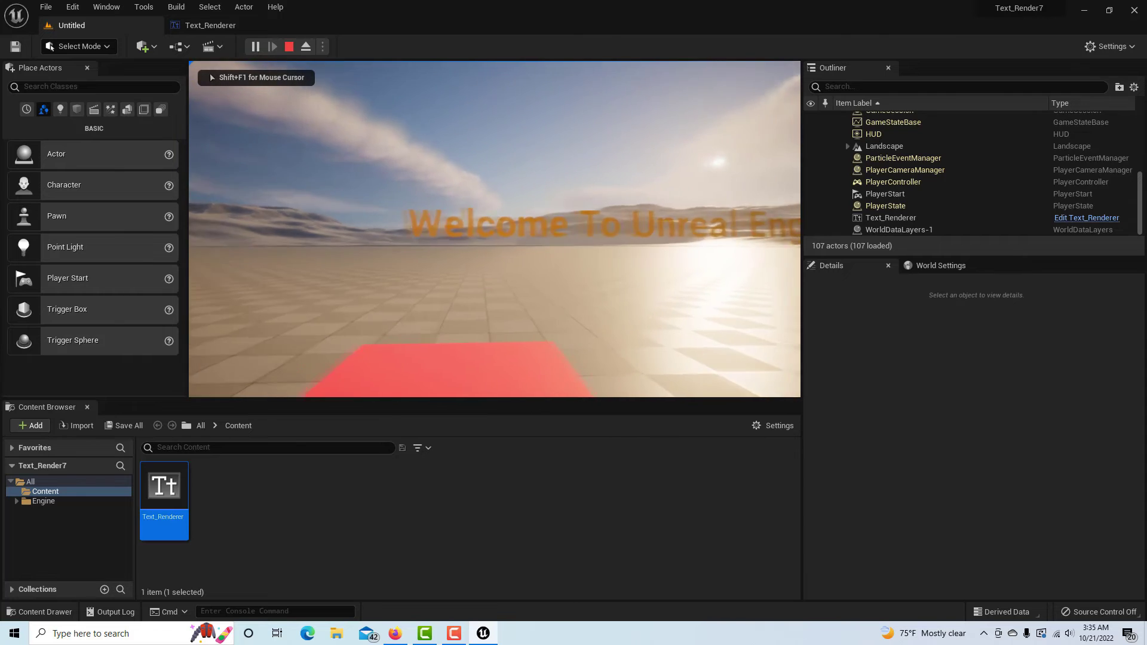
pyautogui.press('Left')
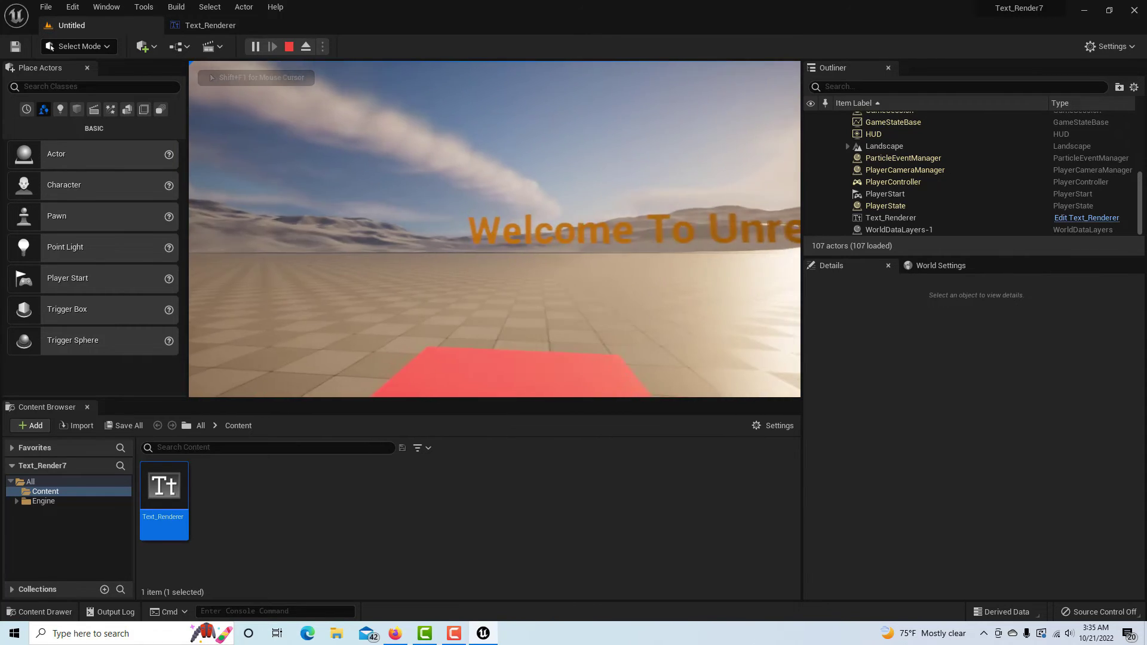
pyautogui.press('Escape')
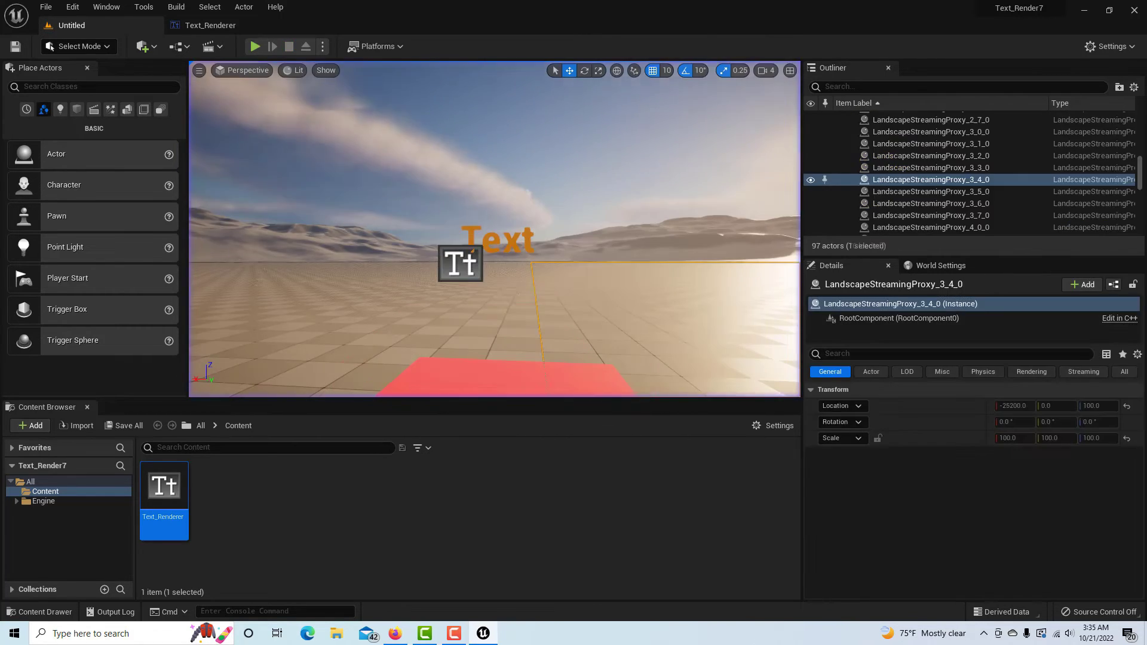
# Select the Text_Renderer actor and raise it to Z 210.
pyautogui.click(495, 244)
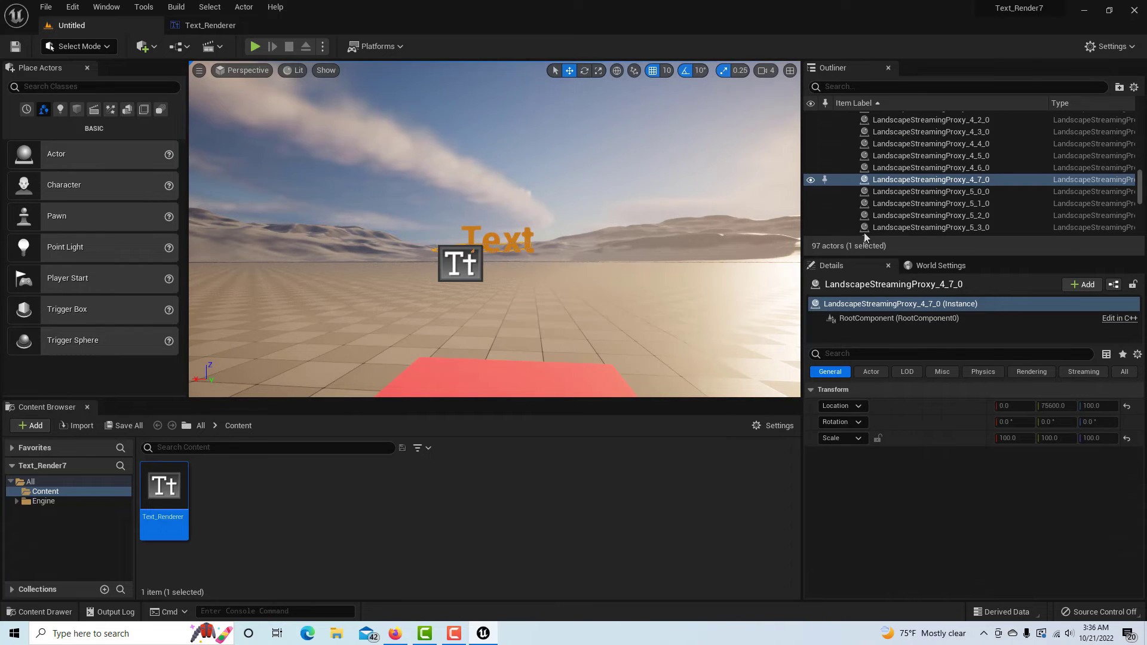
pyautogui.scroll(-3, 966, 184)
pyautogui.scroll(10, 962, 185)
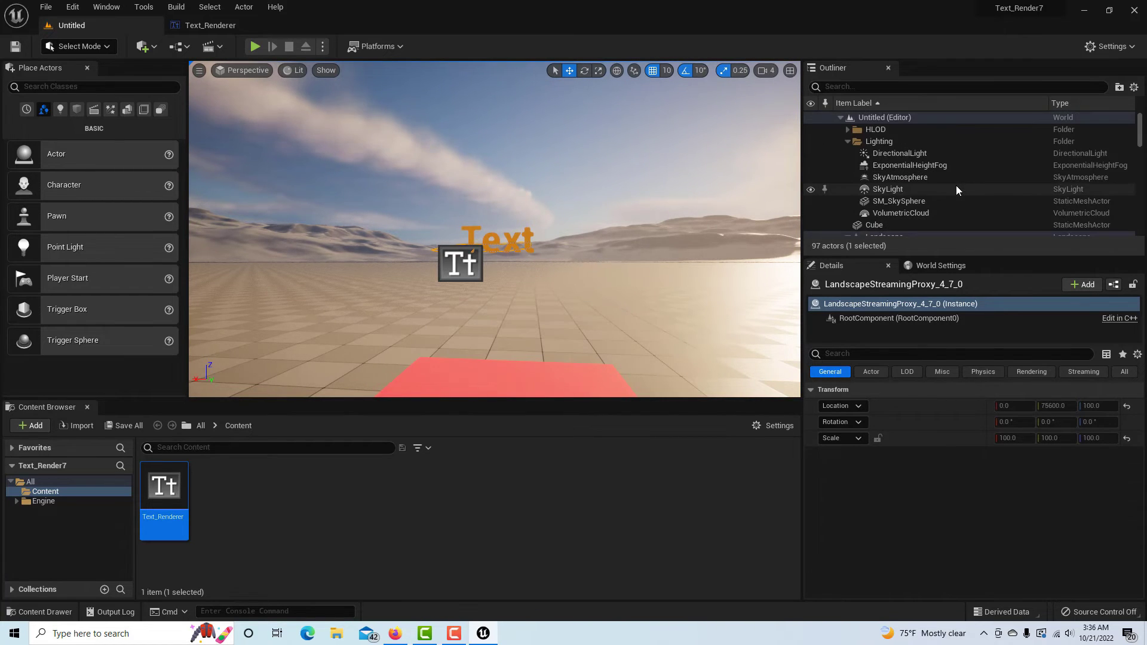
pyautogui.scroll(-10, 956, 190)
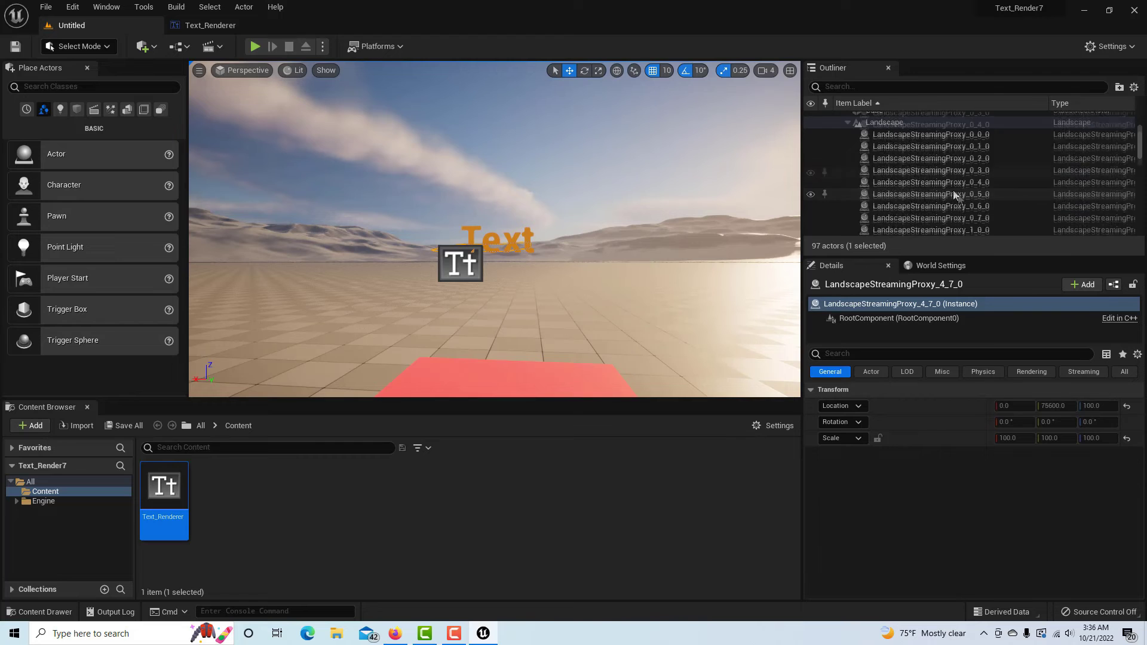
pyautogui.scroll(-10, 973, 192)
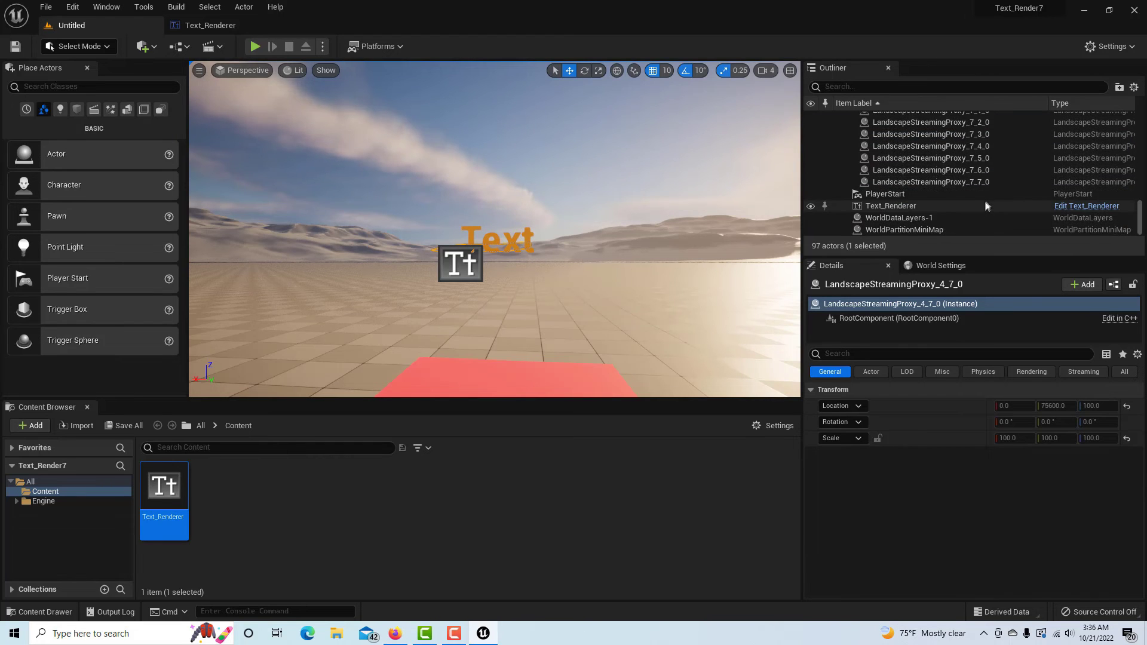
pyautogui.click(916, 205)
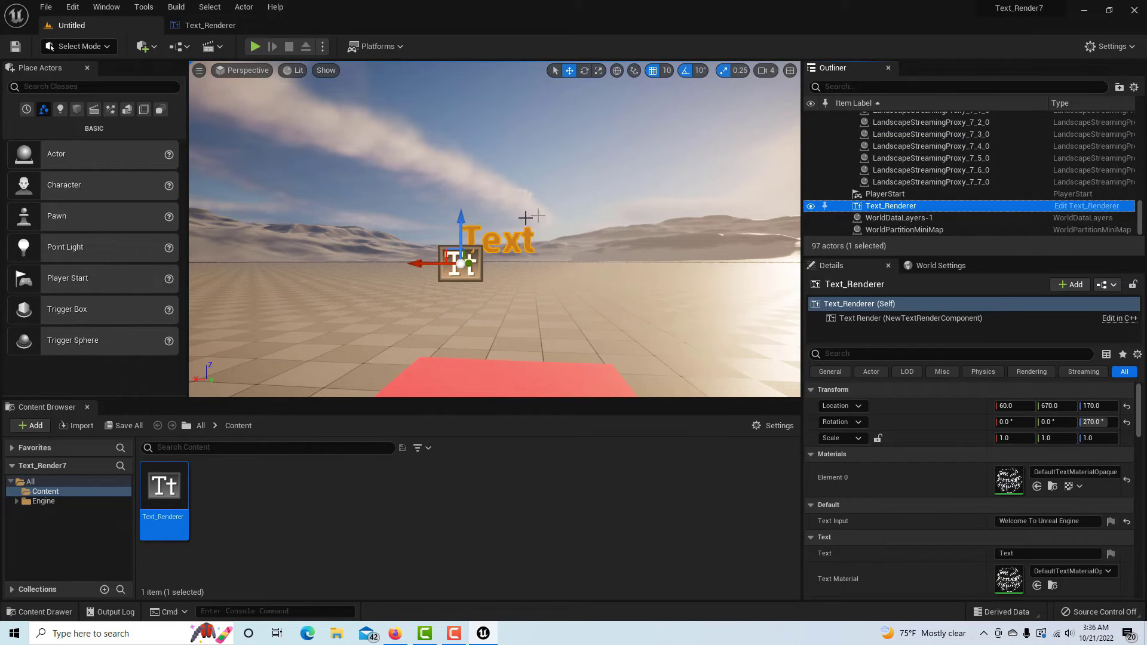
pyautogui.moveTo(460, 218); pyautogui.dragTo(446, 159)
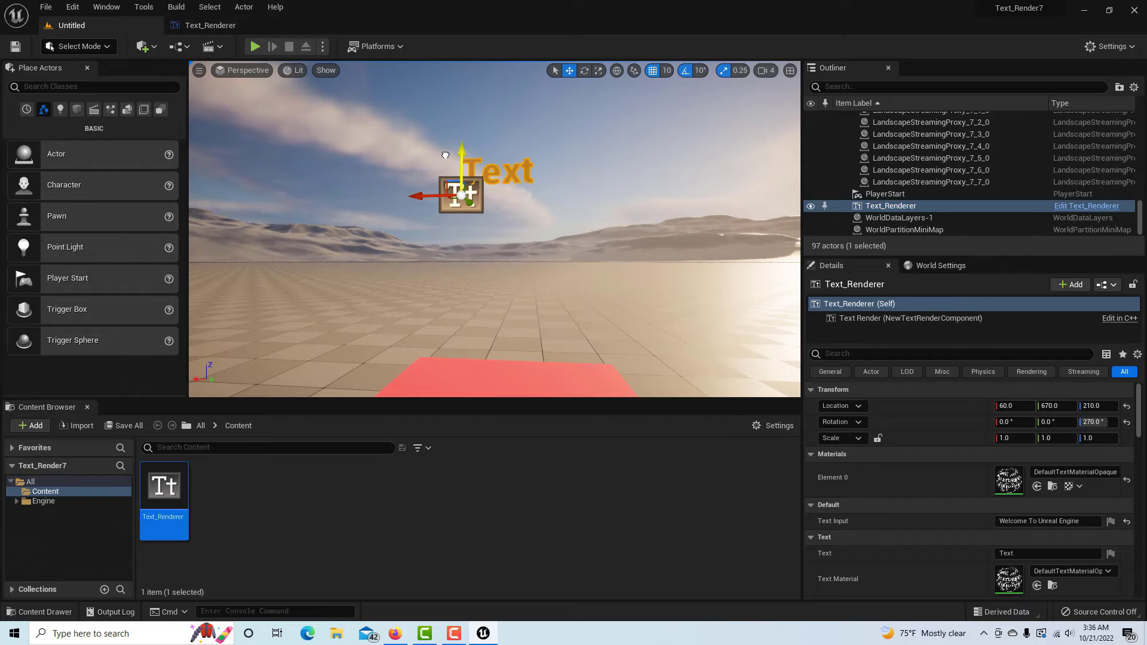
# Duplicate the Text_Renderer three times along the X axis, placing the copies at X 130, 250 and -80.
pyautogui.scroll(-2, 583, 238)
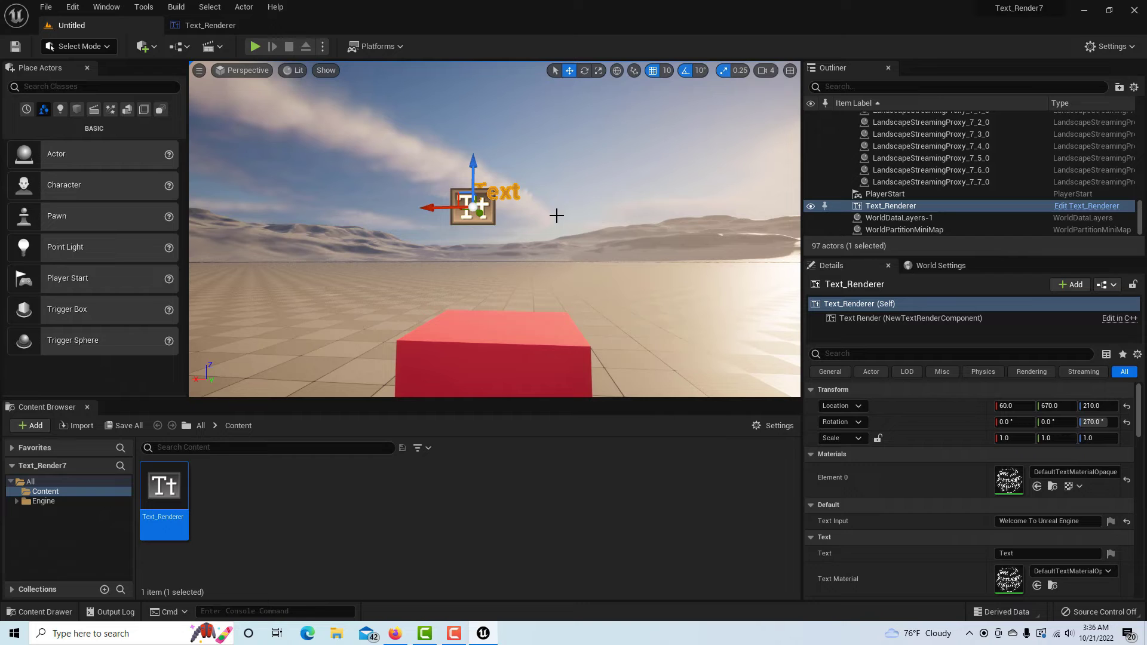
pyautogui.keyDown('alt'); pyautogui.moveTo(444, 208); pyautogui.dragTo(588, 214); pyautogui.keyUp('alt')
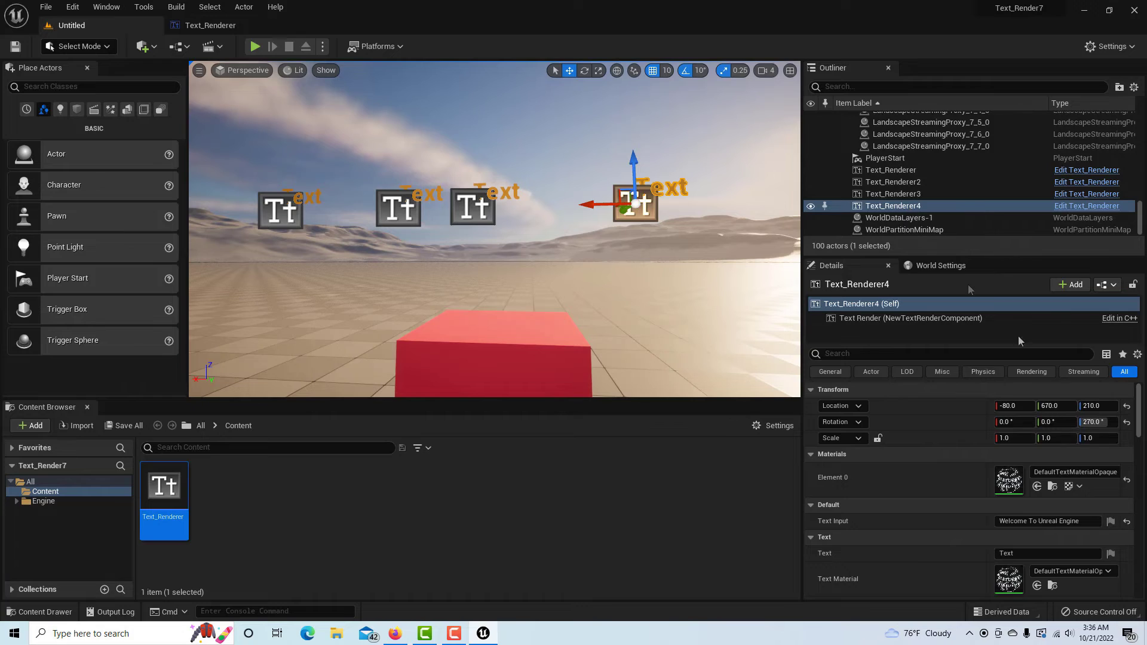
# Set the Text Input of the copy at X -80 to "Welcome to the Matrix of the Mind" and move it to Y 1595, Z 470.
pyautogui.moveTo(1080, 521); pyautogui.dragTo(963, 517)
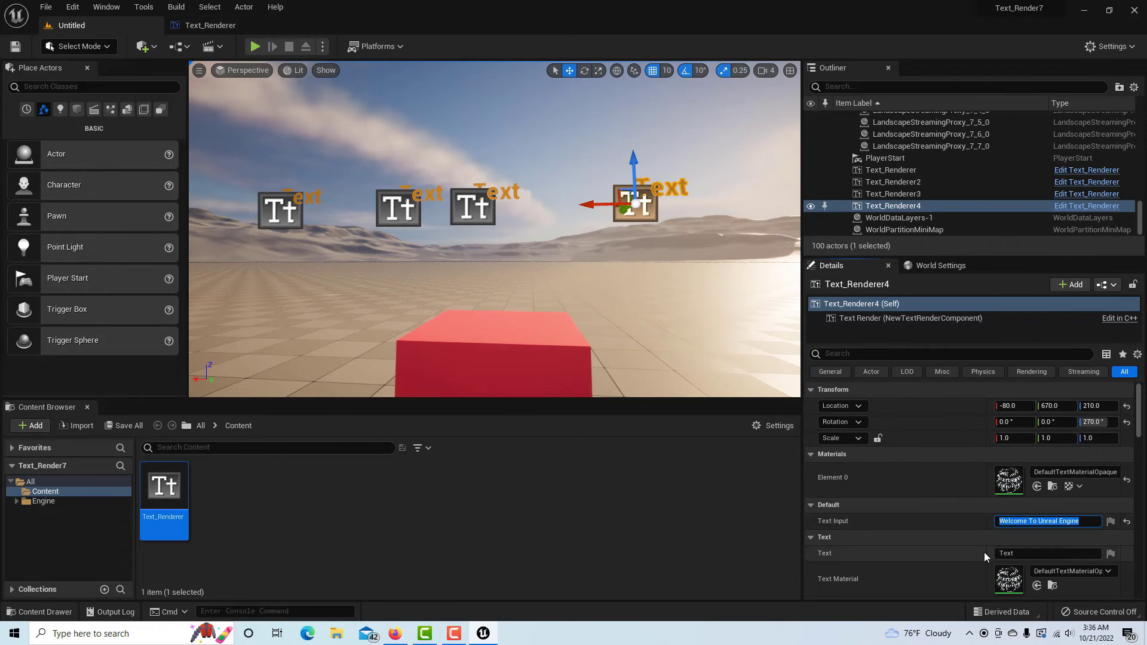
pyautogui.write('W')
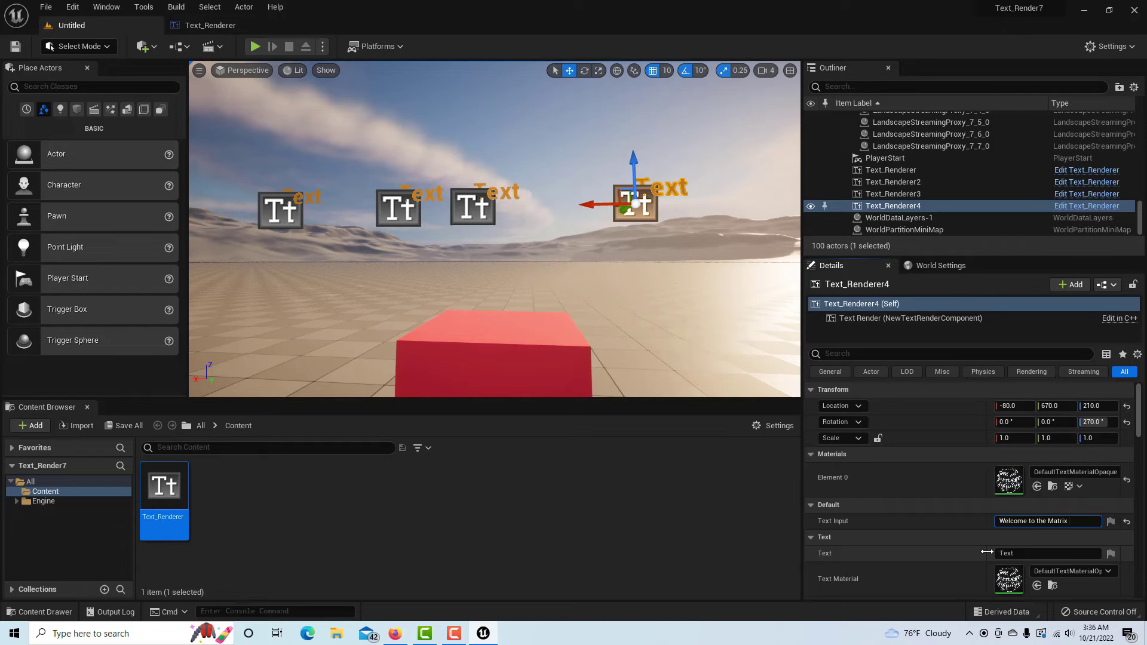
pyautogui.write('Mind')
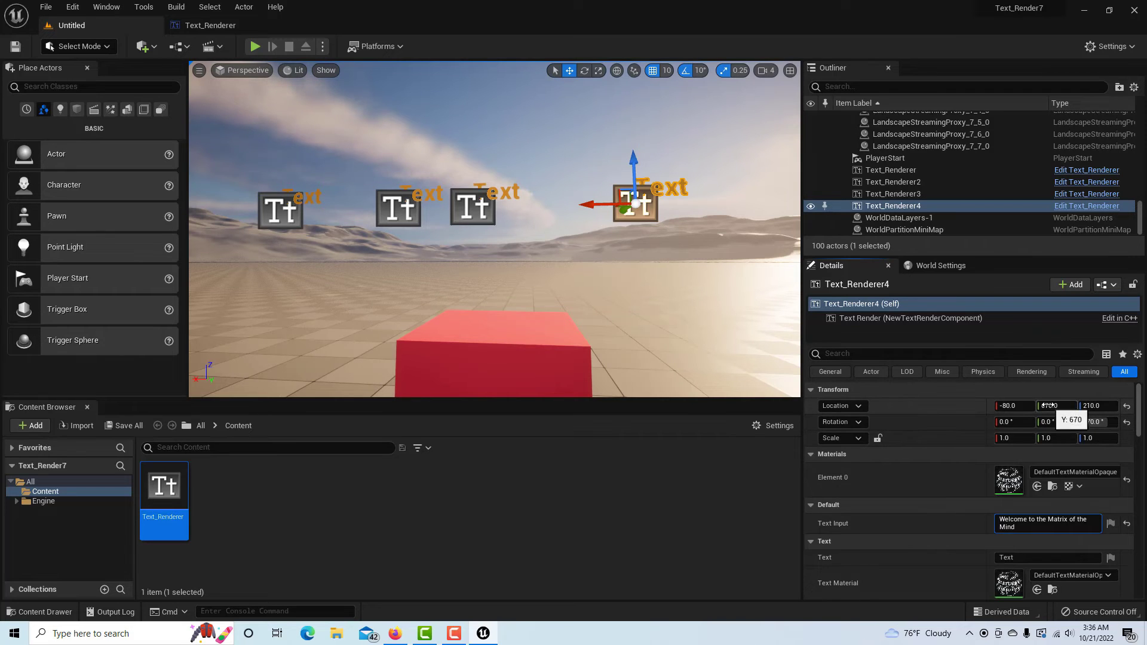
pyautogui.moveTo(1056, 406); pyautogui.dragTo(1135, 406)
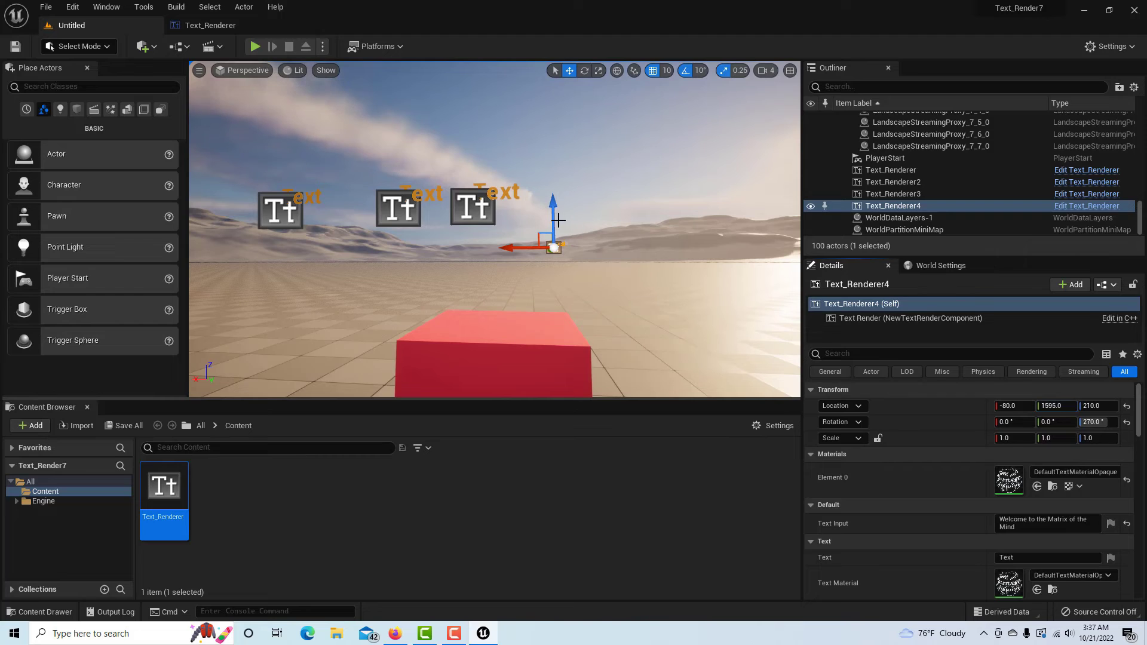
pyautogui.moveTo(554, 219); pyautogui.dragTo(550, 153)
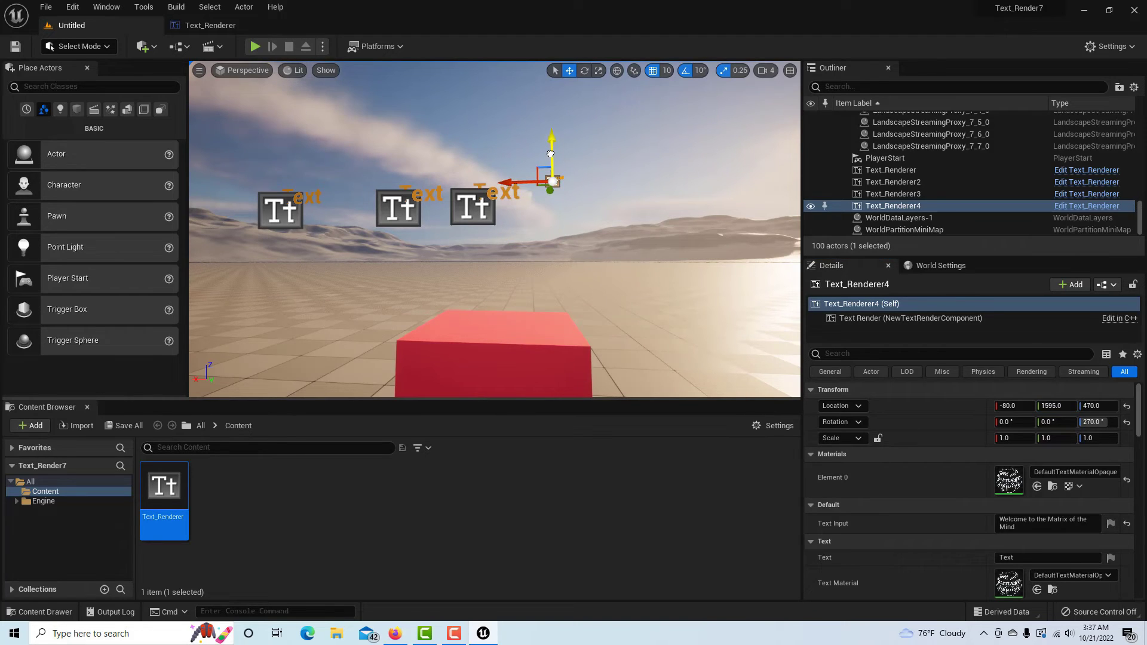
# Set Text_Renderer2's Text Input to "Hola amigo." and move the actor to Y 1450, Z 380.
pyautogui.click(398, 210)
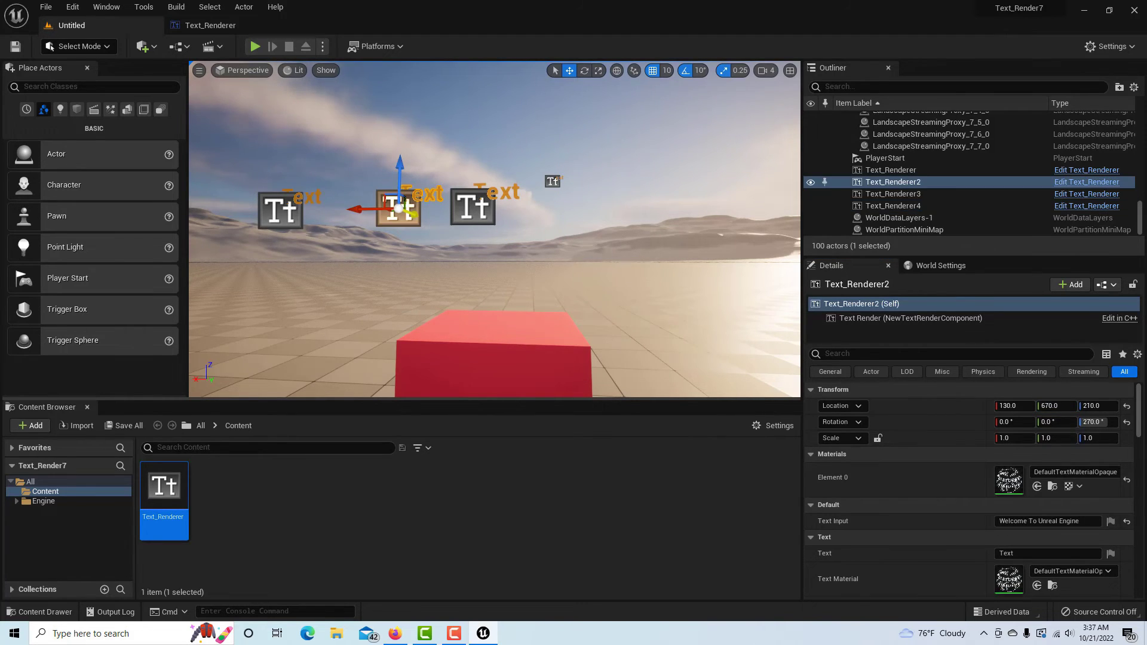
pyautogui.click(1039, 521)
pyautogui.write('Hola amigo.')
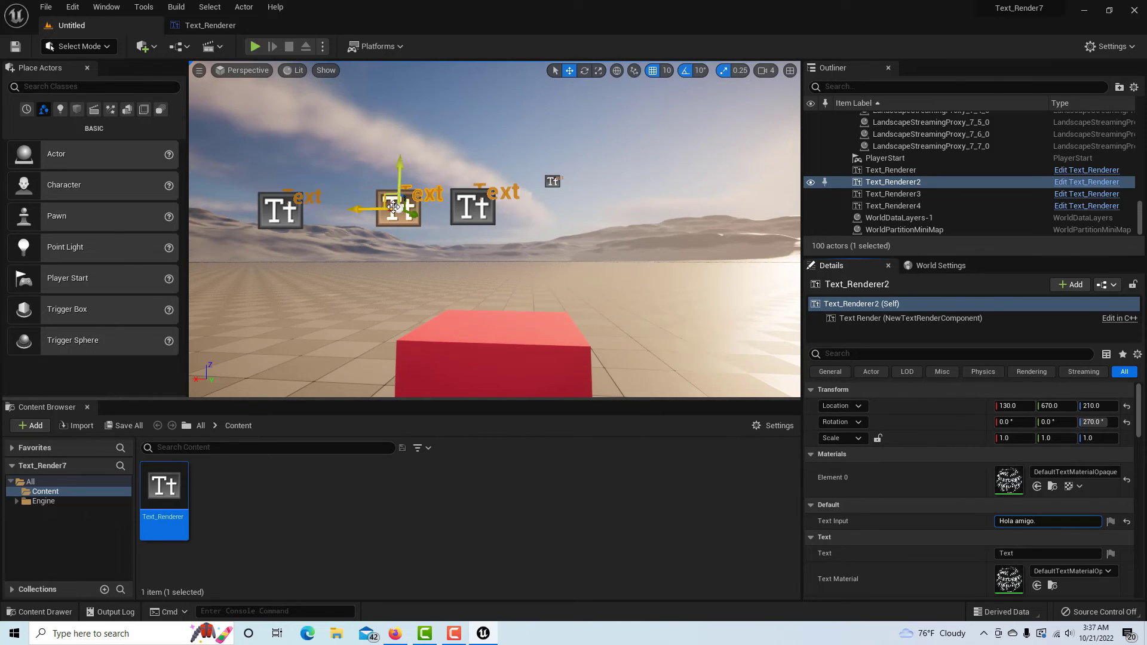
pyautogui.moveTo(411, 213); pyautogui.dragTo(487, 178)
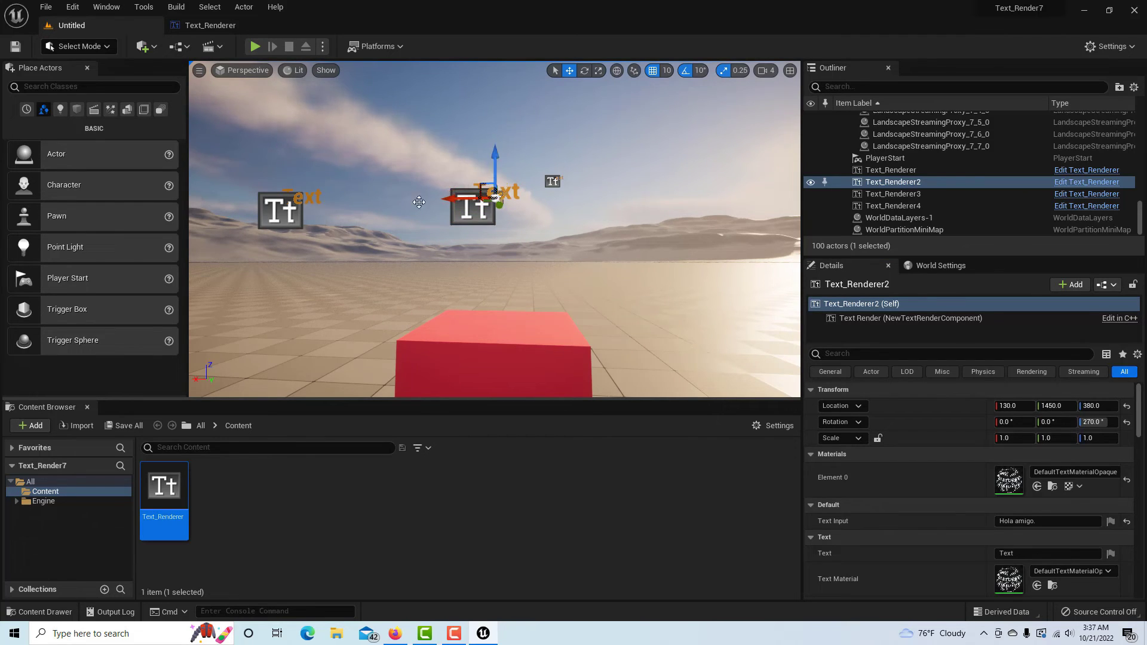
# Move Text_Renderer3 to X 160, Y 1320 and set its Text Input to "Como estas.".
pyautogui.click(272, 209)
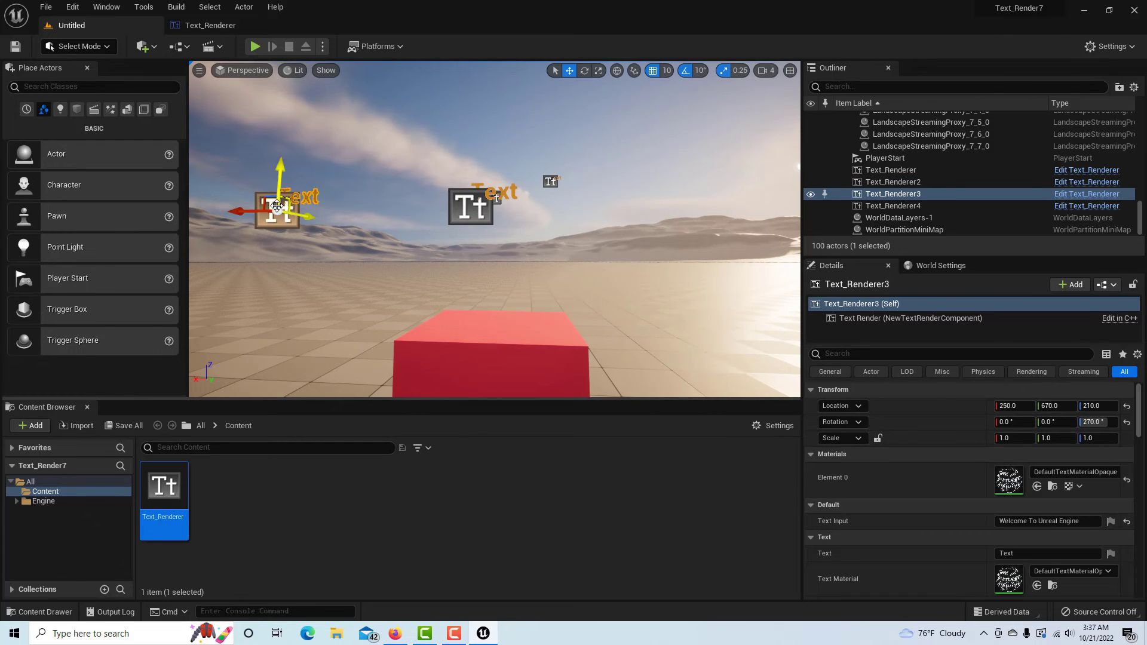
pyautogui.moveTo(238, 210); pyautogui.dragTo(324, 213)
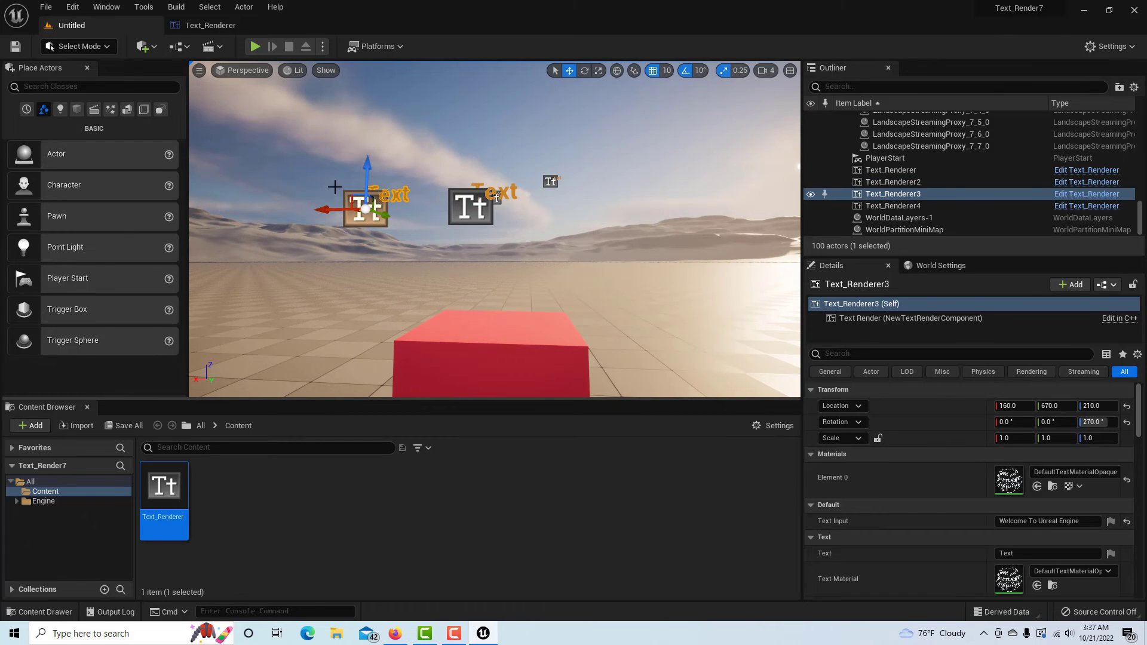
pyautogui.moveTo(391, 216); pyautogui.dragTo(481, 198)
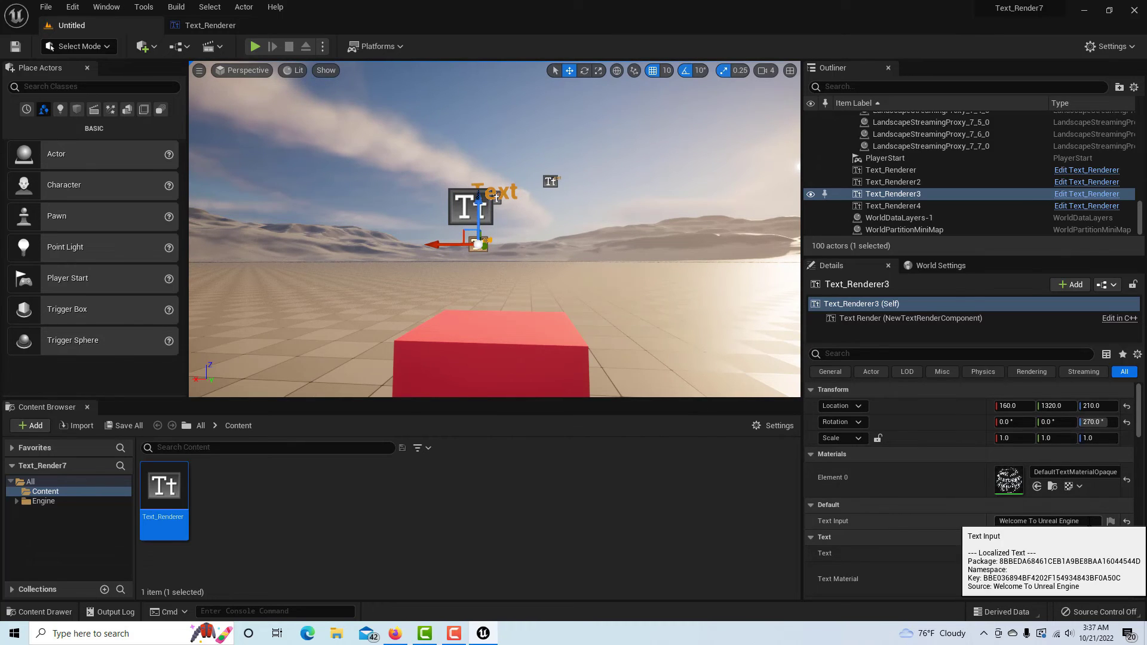
pyautogui.click(1072, 521)
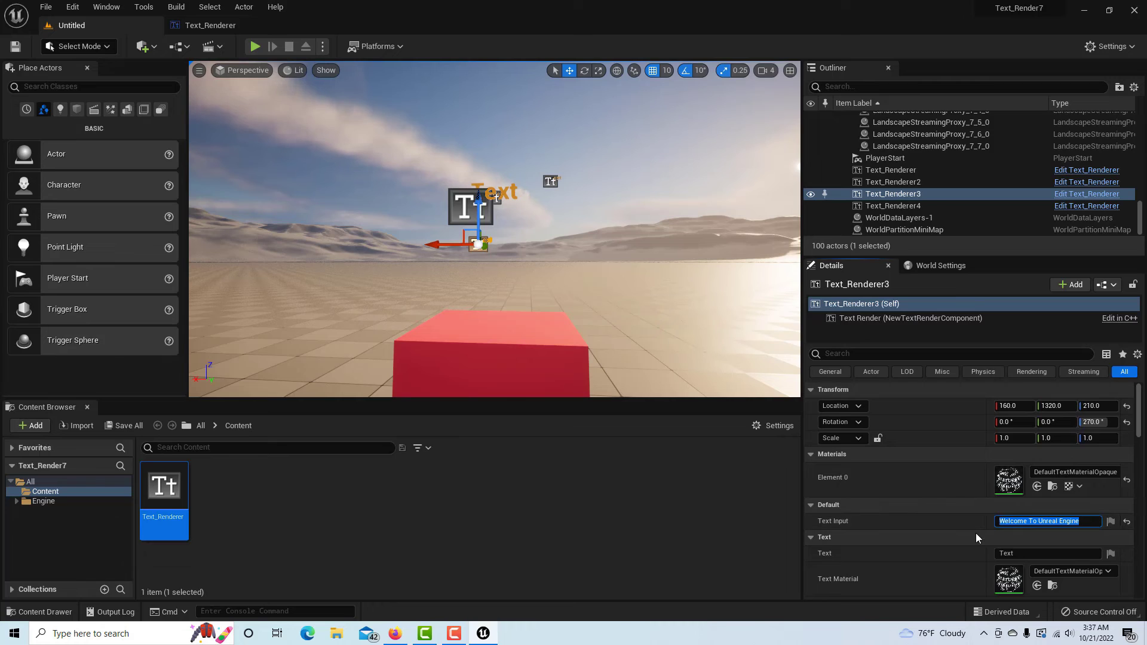
pyautogui.write('Como')
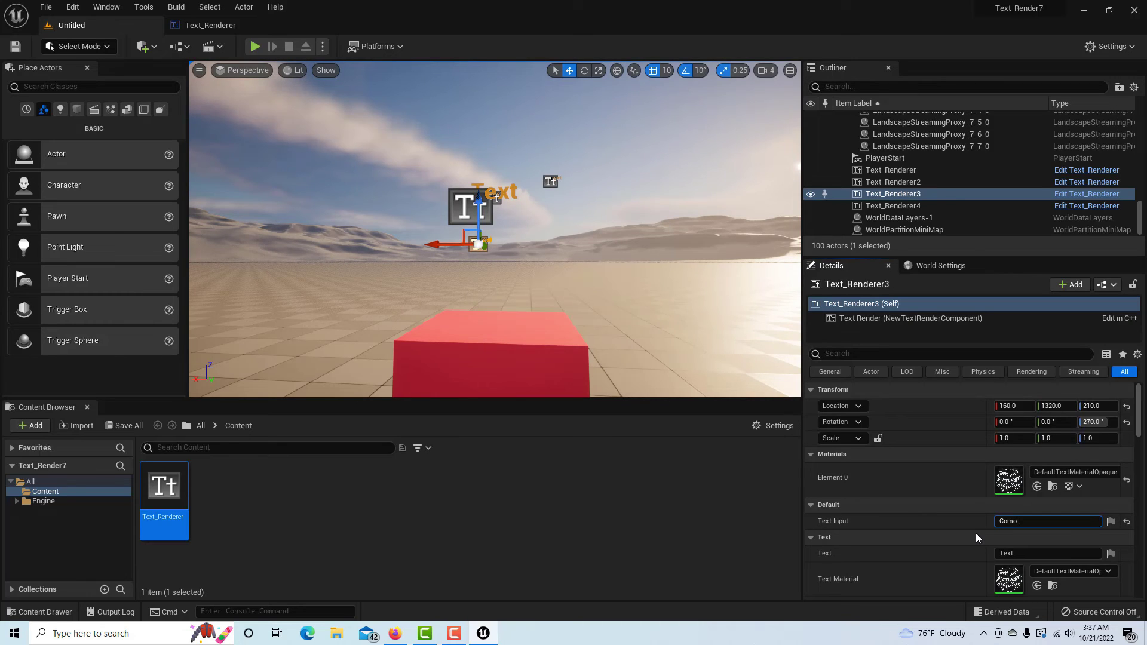
pyautogui.write(' estas.')
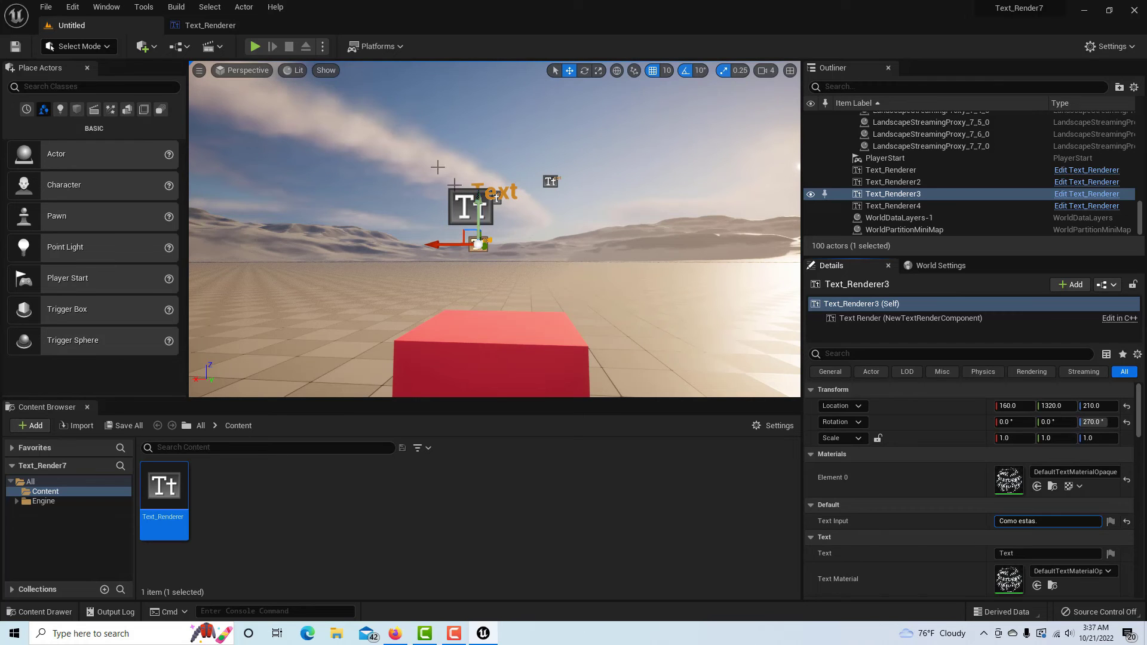
pyautogui.press('Return')
# Briefly play and stop the level, and lower the viewport camera speed.
pyautogui.click(255, 47)
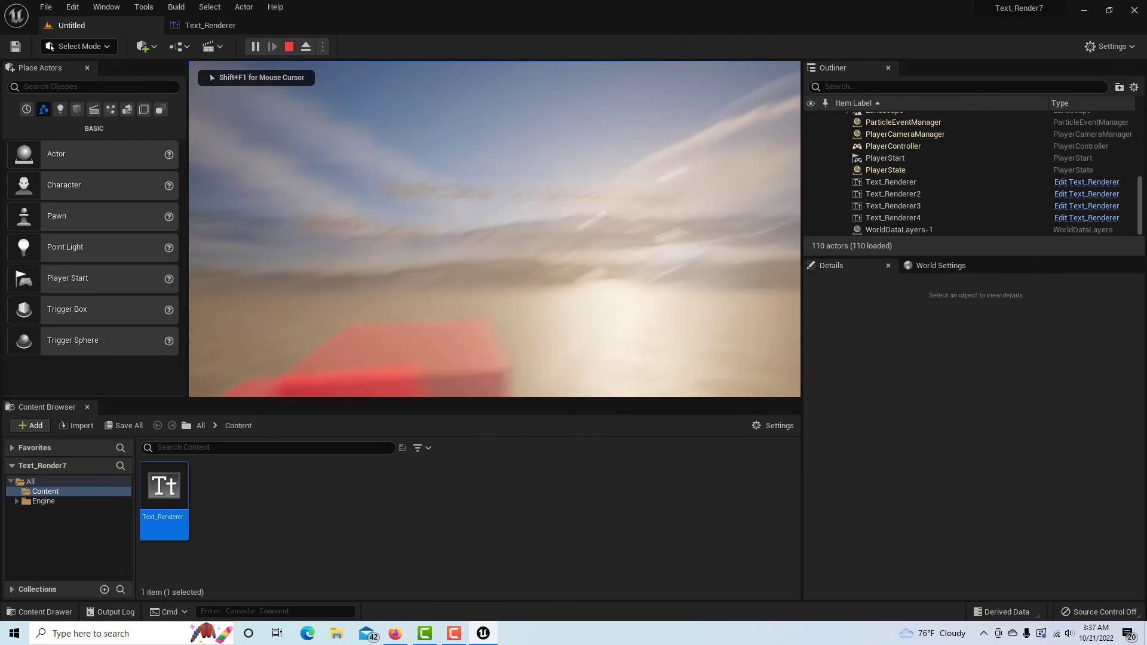
pyautogui.press('Escape')
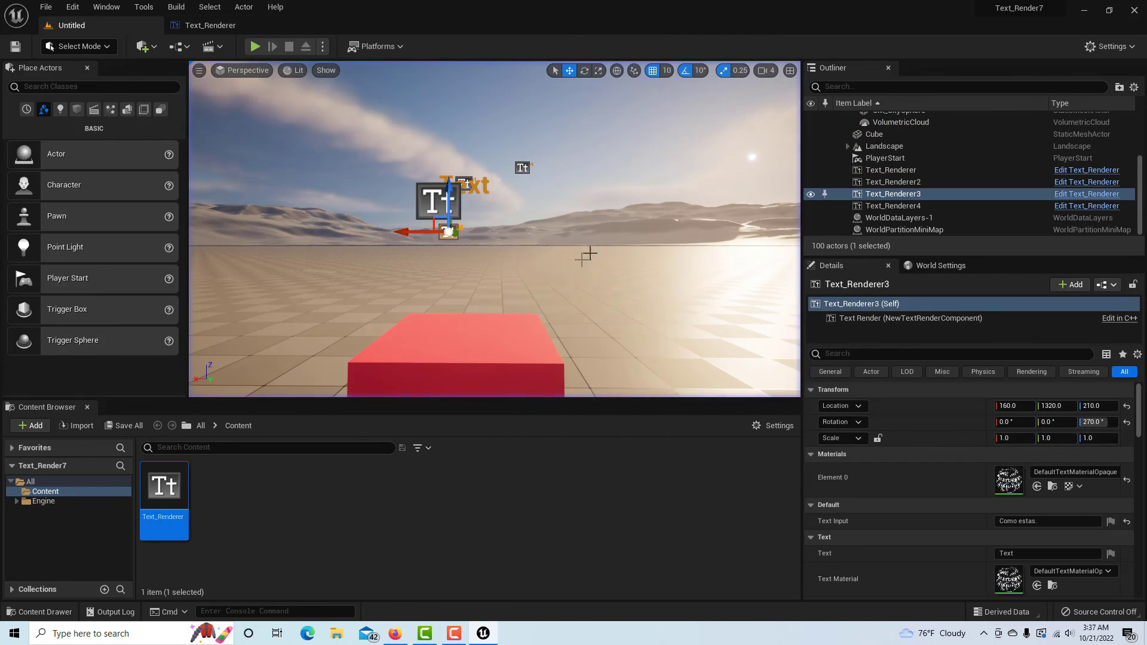
pyautogui.click(765, 71)
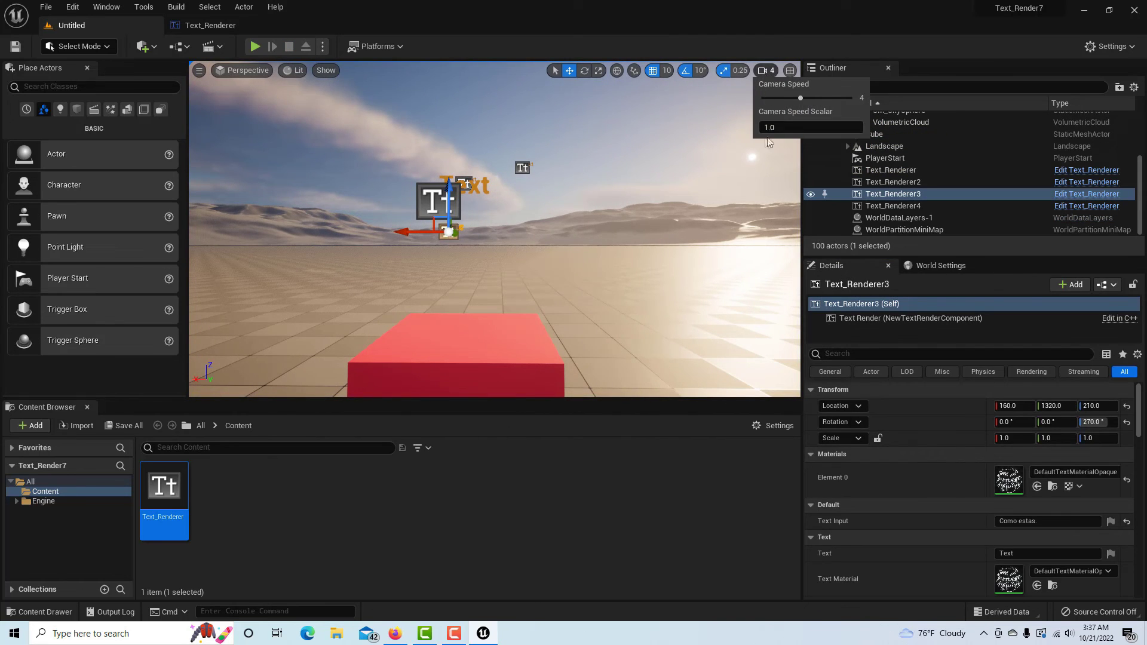
pyautogui.moveTo(803, 97); pyautogui.dragTo(725, 105)
# Play the level and fly forward past the cube to view each text, ending at "Welcome to the Matrix of the Mind".
pyautogui.hotkey('alt', 'p')
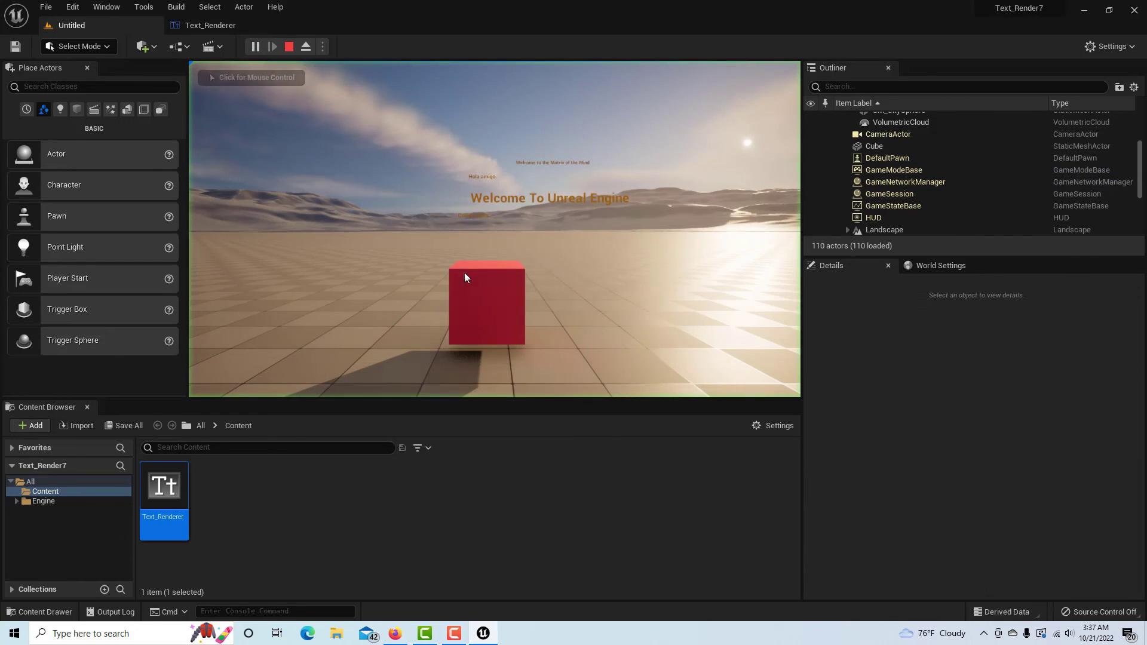
pyautogui.press('w')
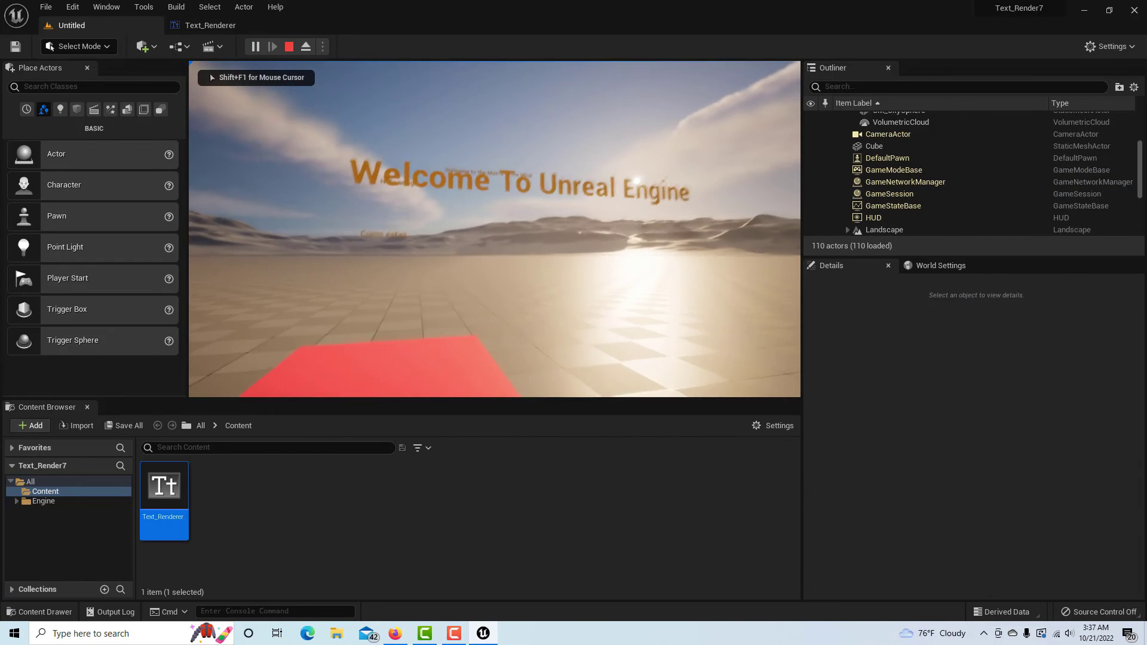
pyautogui.press('w')
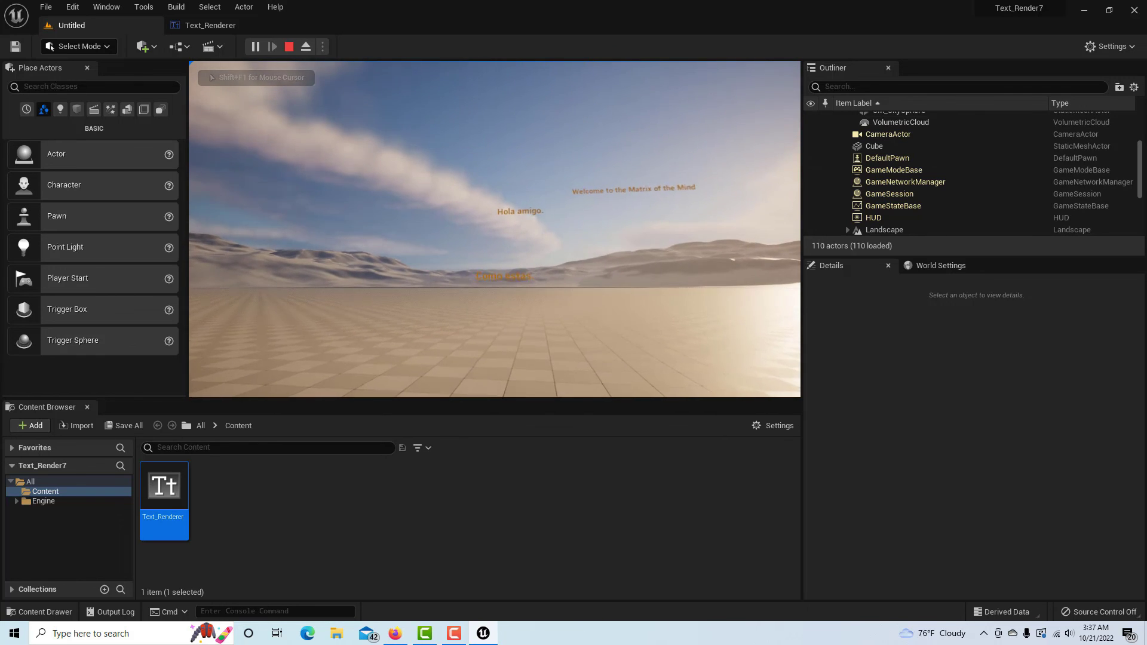
pyautogui.press('w')
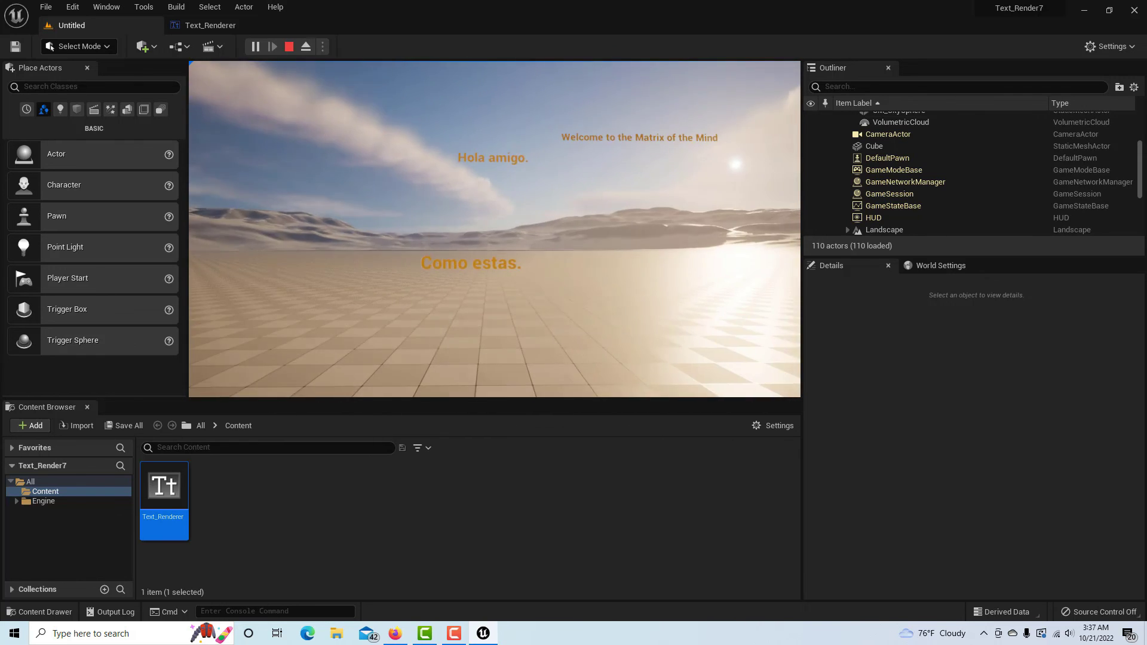
pyautogui.press('w')
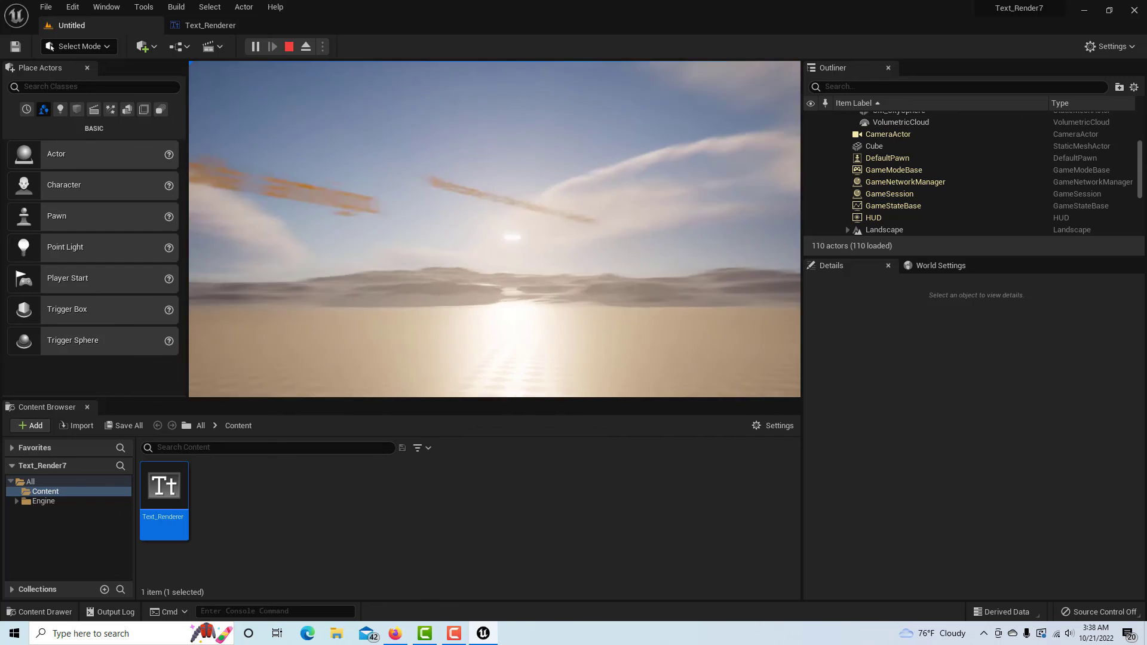
pyautogui.press('w')
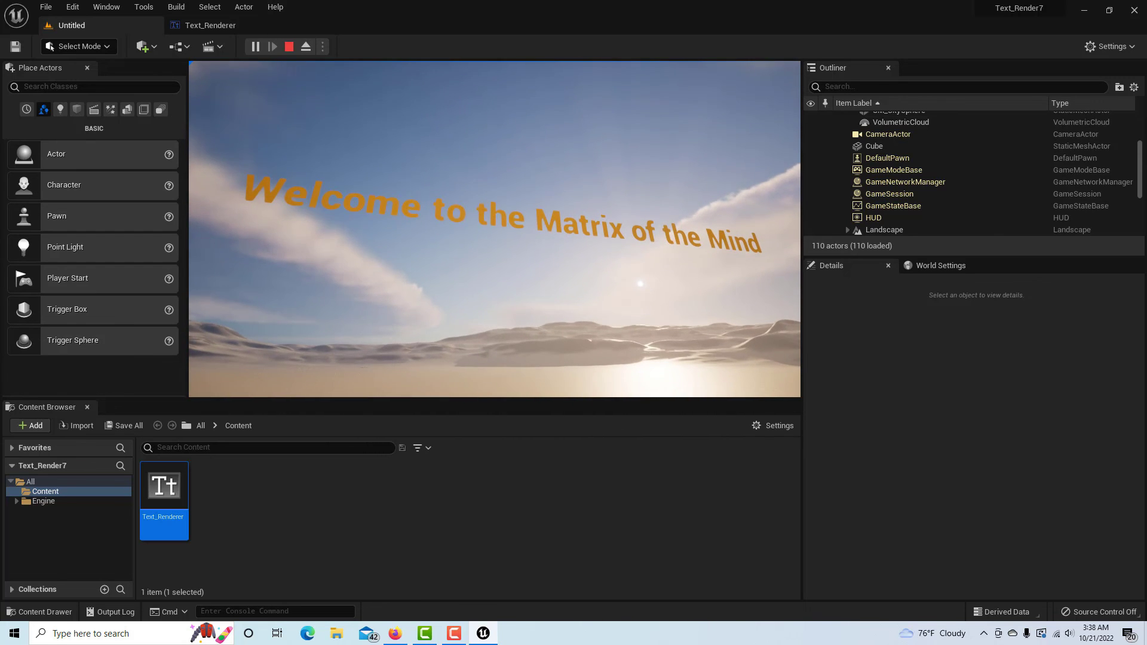
pyautogui.press('w')
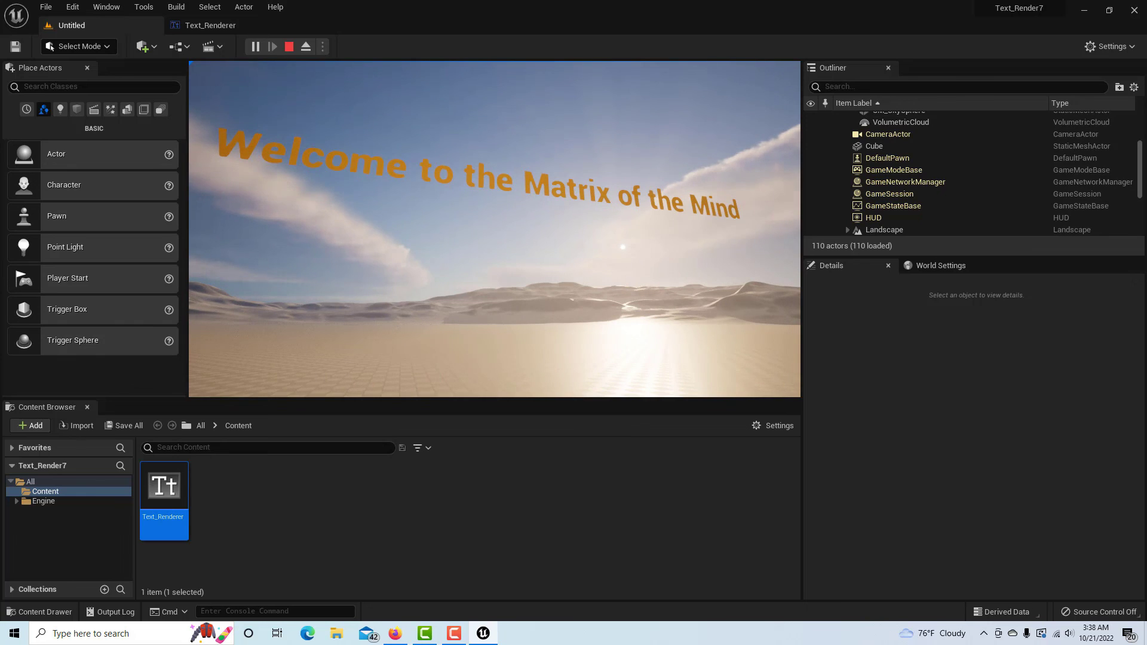